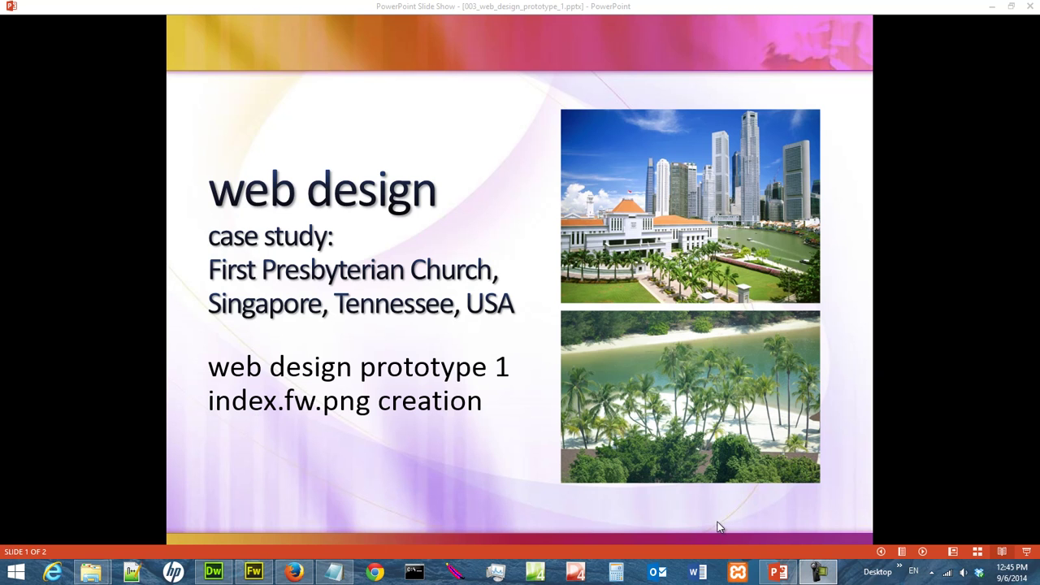
Step: Advance to the How to Use This Video slide, then end the PowerPoint slide show
click(923, 552)
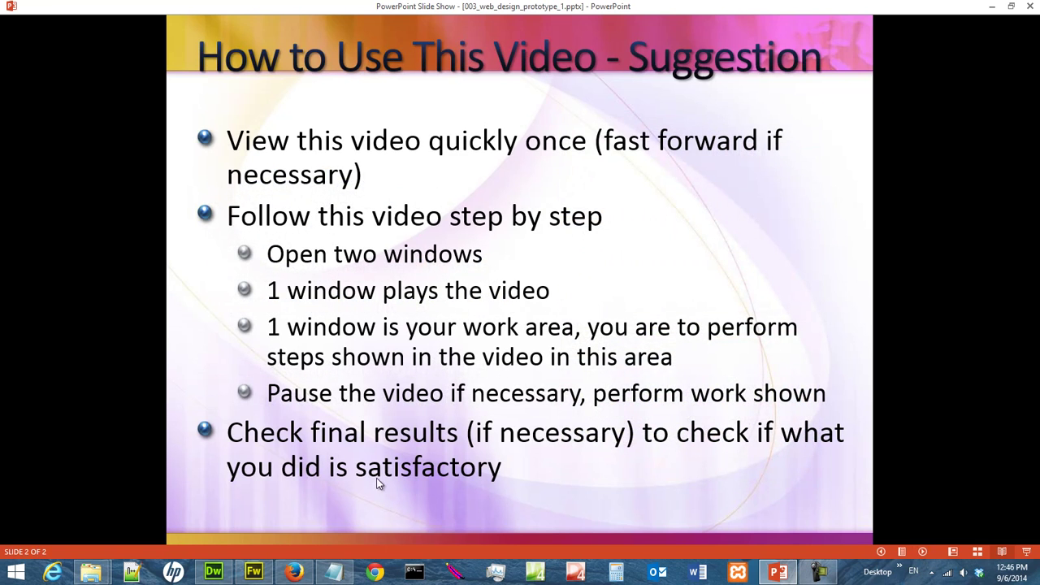
click(1031, 6)
Step: Inspect the course URL in Notepad, highlighting its OtherWork part
click(348, 575)
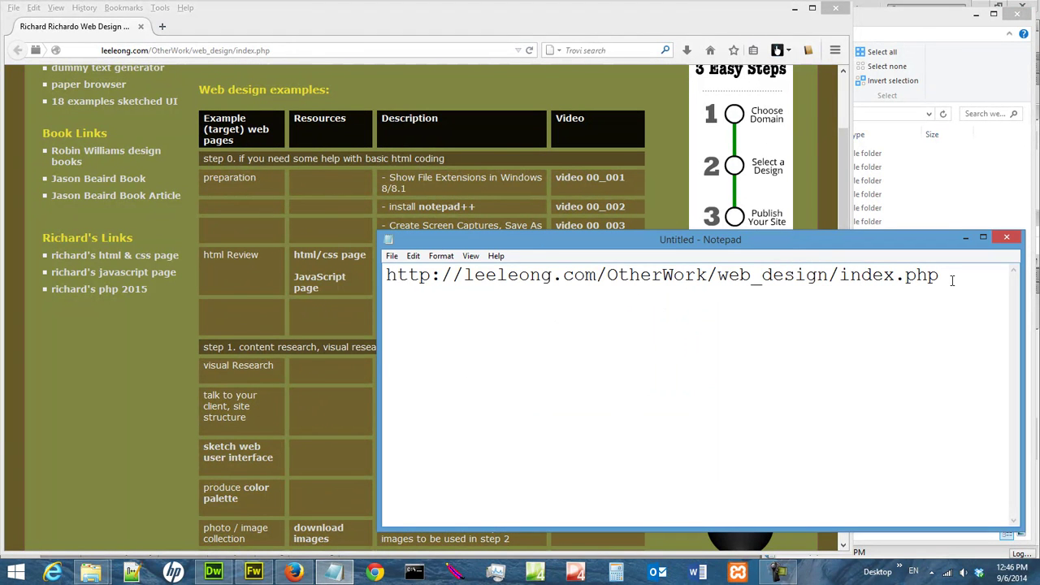
drag(952, 279, 388, 295)
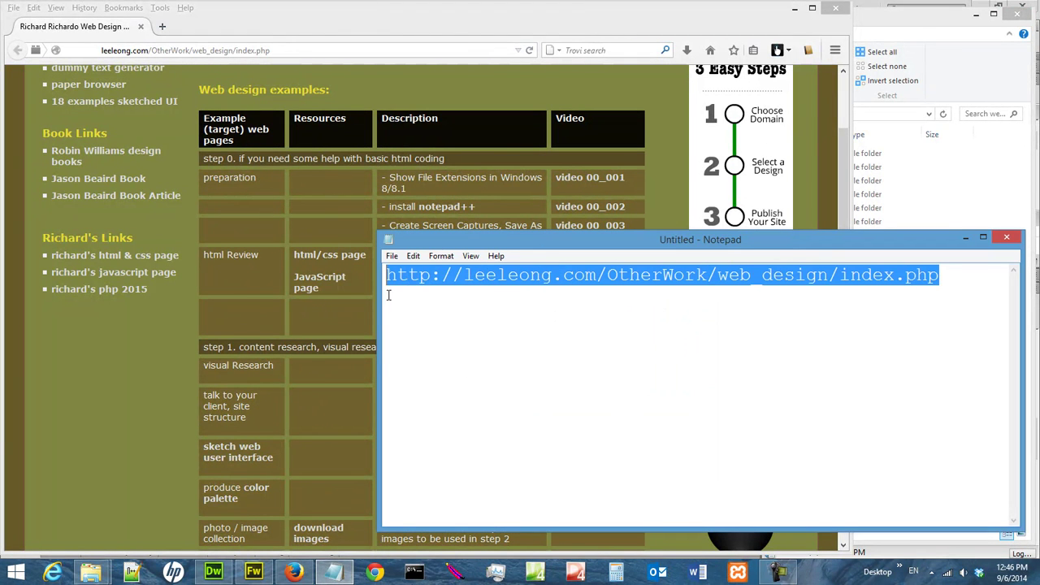
click(545, 320)
drag(608, 275, 709, 276)
click(708, 330)
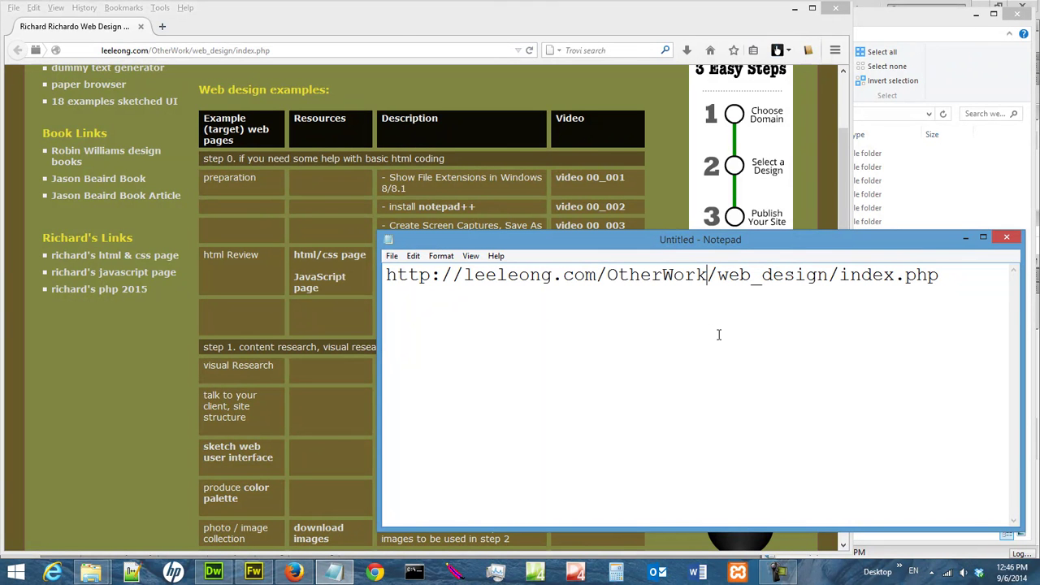
Step: Scroll down the web design index page and glance at the web_design folder
click(390, 37)
scroll(499, 281, down, 3)
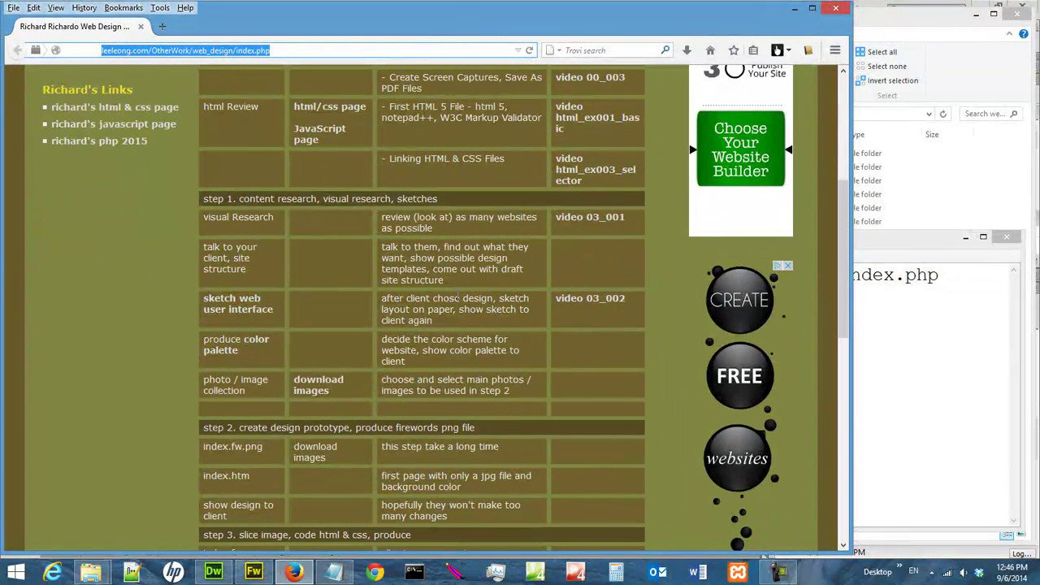
scroll(457, 297, down, 2)
mouse_move(108, 571)
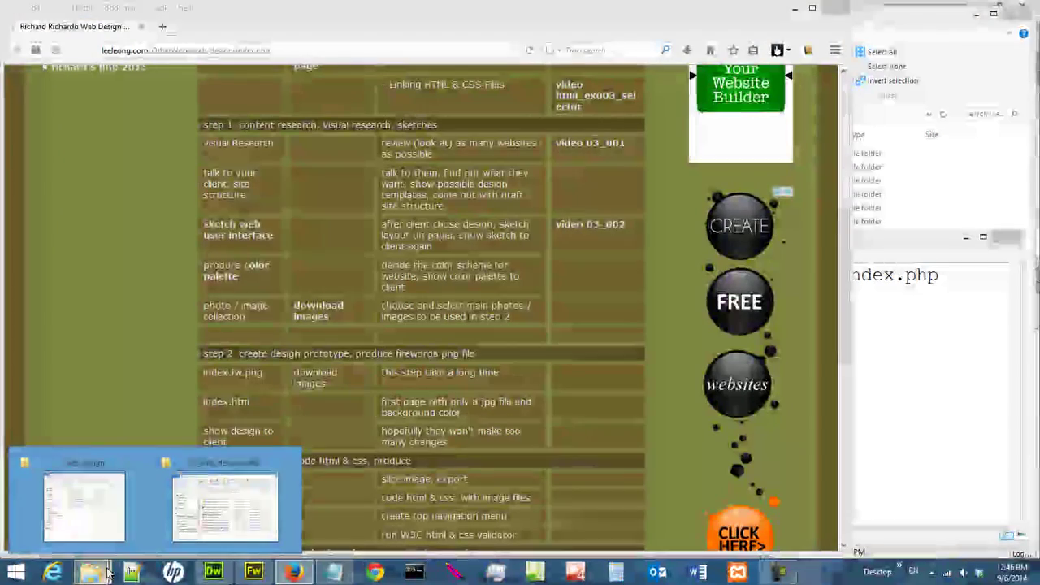
click(96, 533)
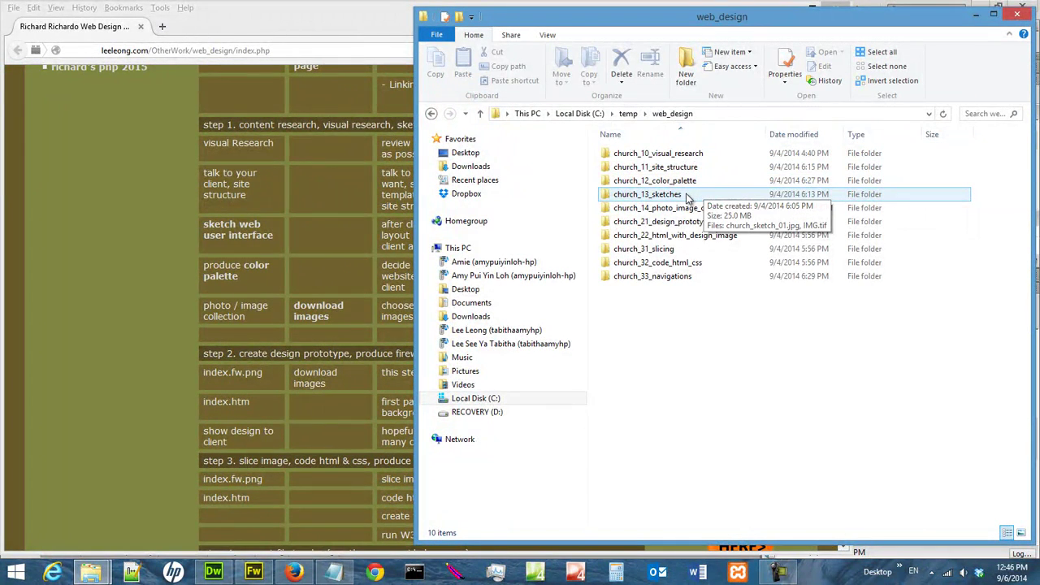
click(315, 241)
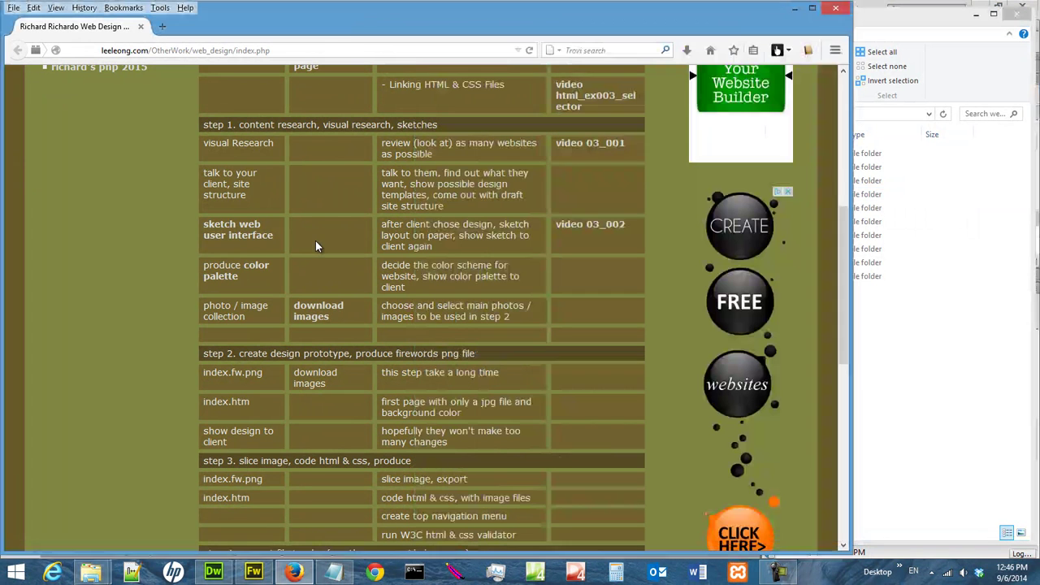
Step: Preview the sketch web user interface and color palette images, closing each tab afterwards
click(264, 236)
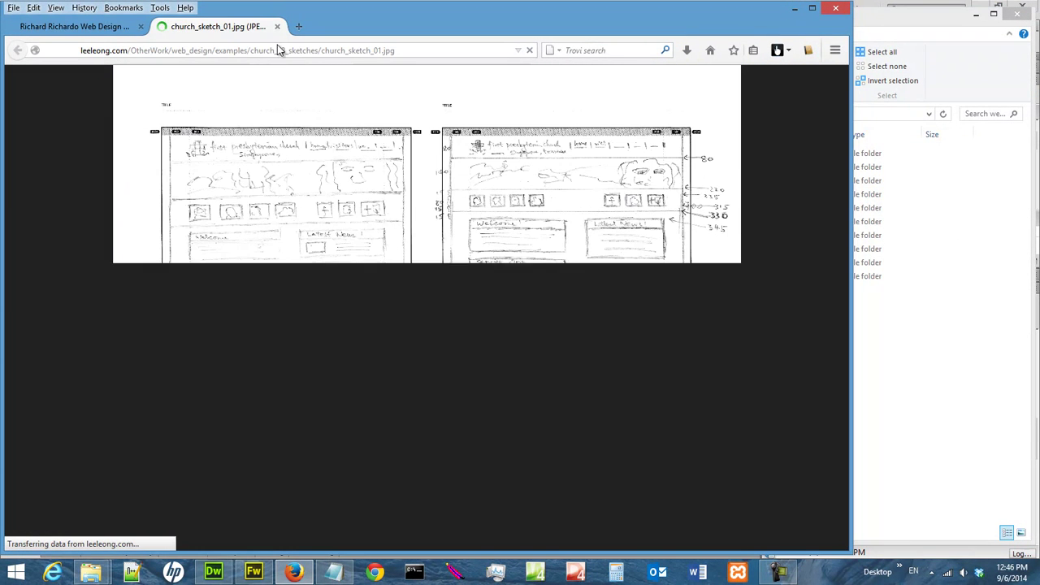
click(278, 26)
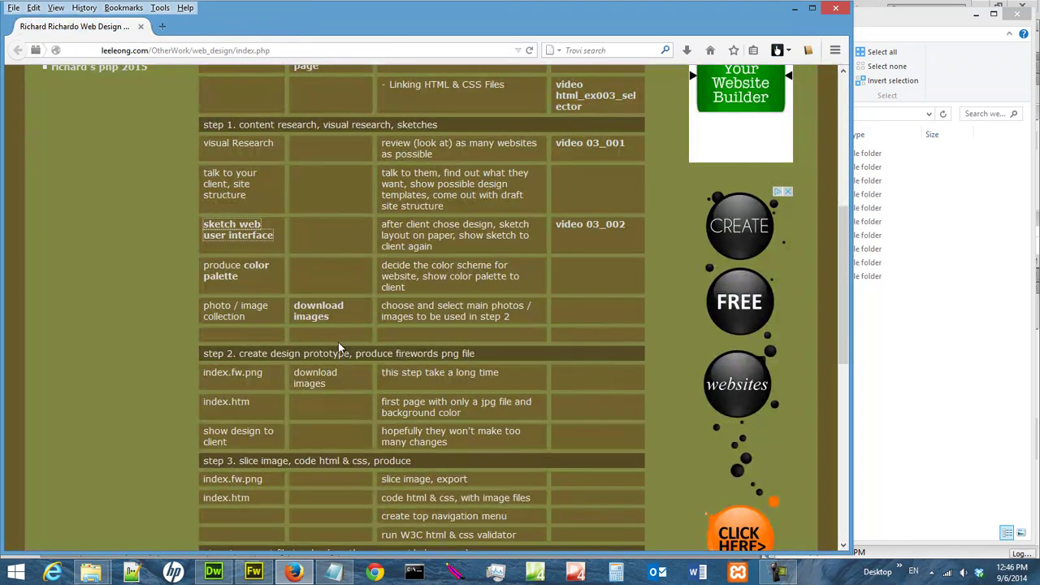
click(256, 270)
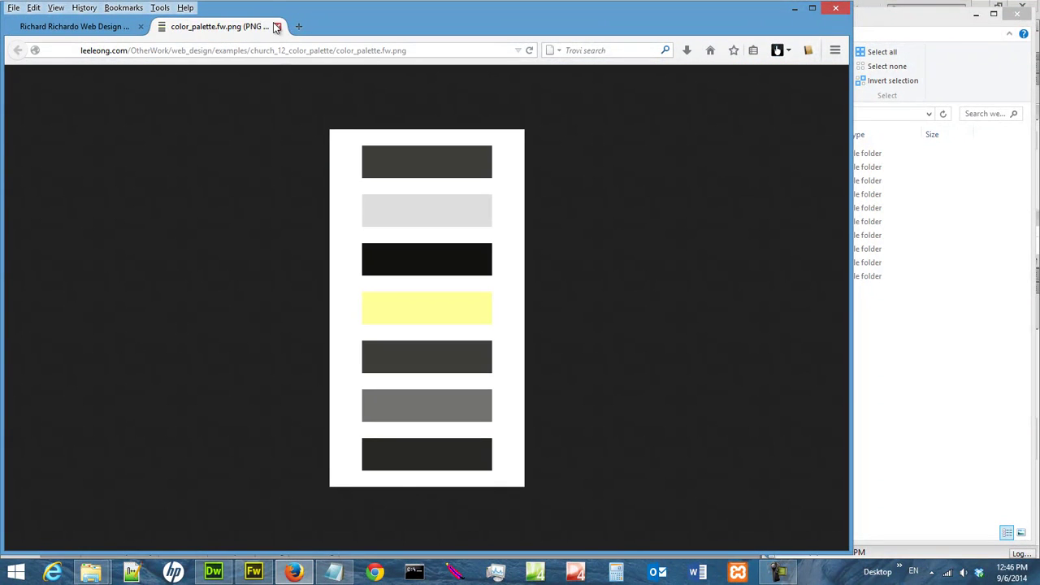
click(277, 26)
Step: Open church_sketch_01.jpg from the church_13_sketches folder with Windows Photo Viewer
mouse_move(96, 575)
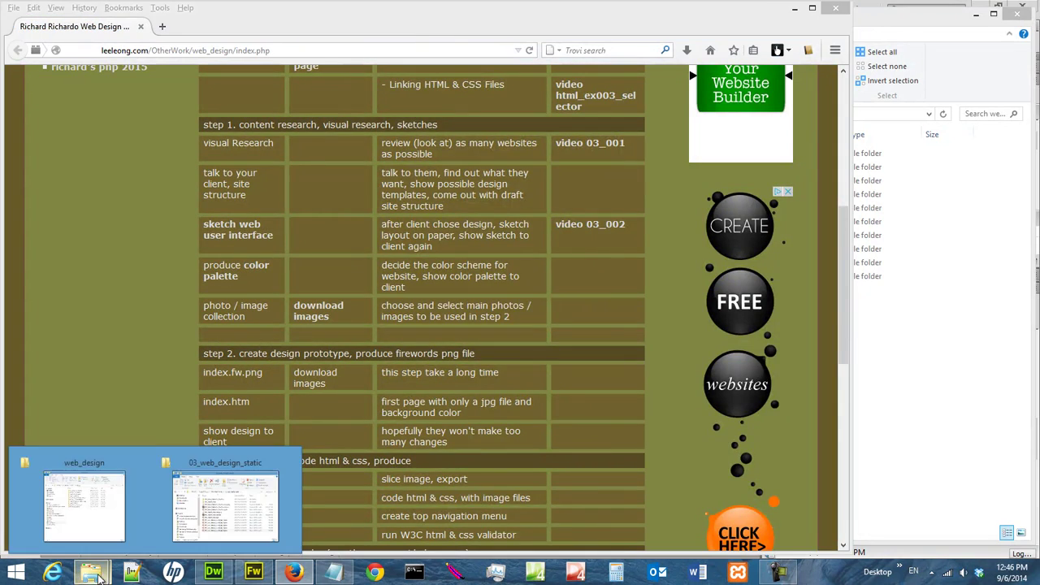
click(96, 501)
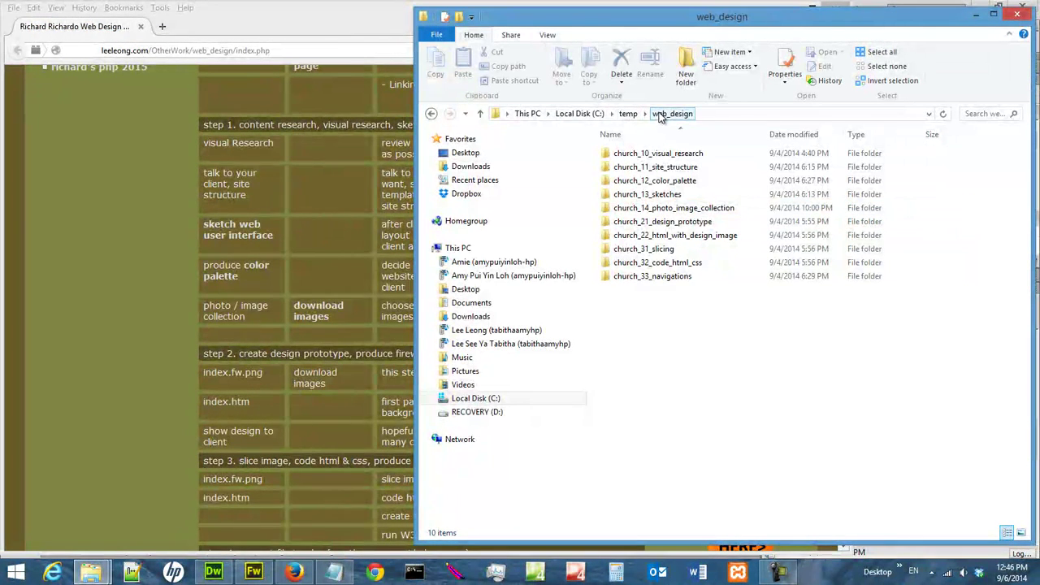
double_click(681, 194)
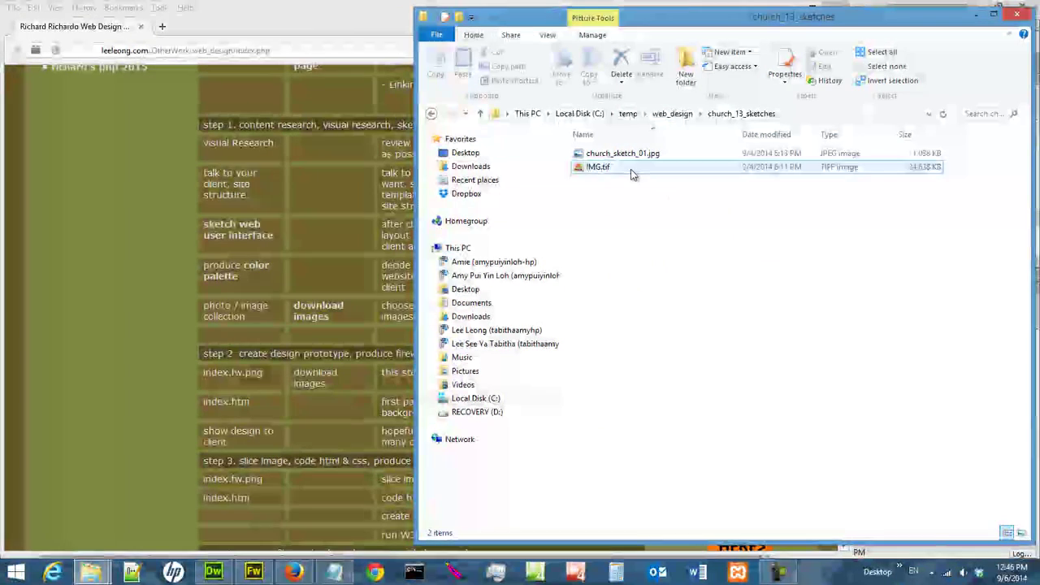
right_click(603, 153)
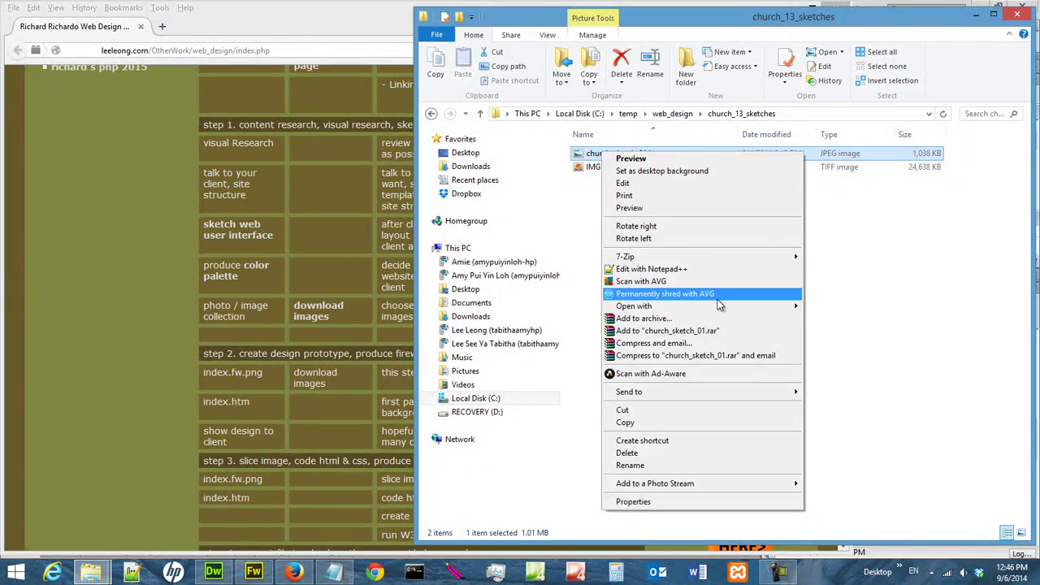
mouse_move(719, 306)
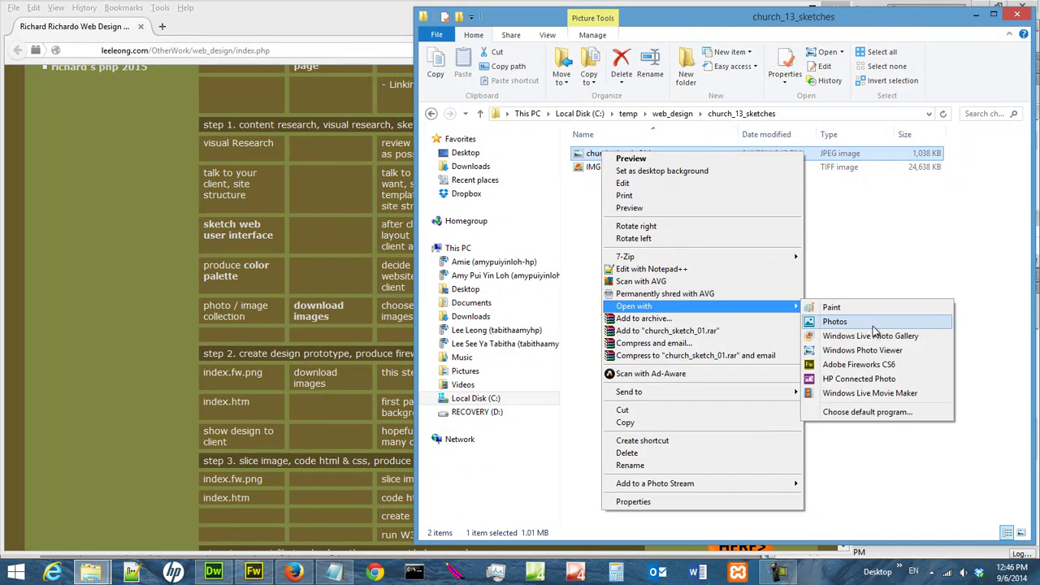
click(882, 350)
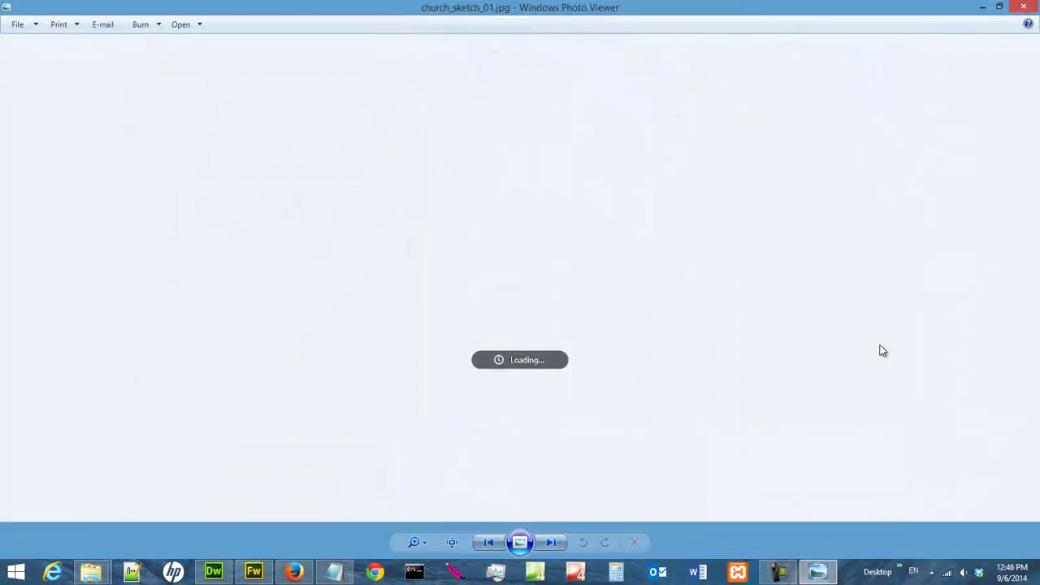
Step: Zoom far into the sketch and restore, reposition and enlarge the Photo Viewer window
click(431, 544)
drag(423, 534, 423, 492)
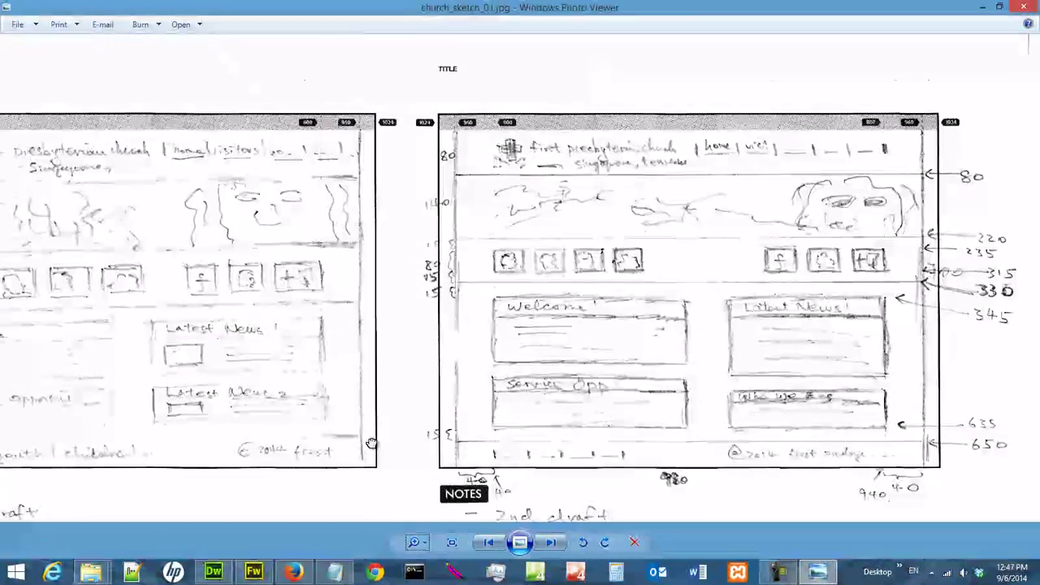
click(1004, 9)
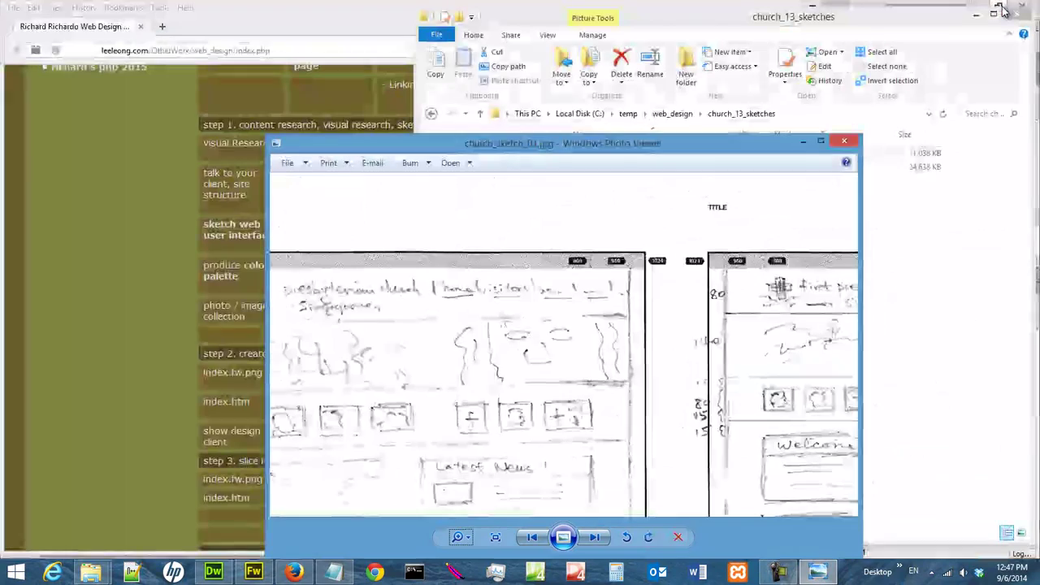
drag(723, 143, 453, 10)
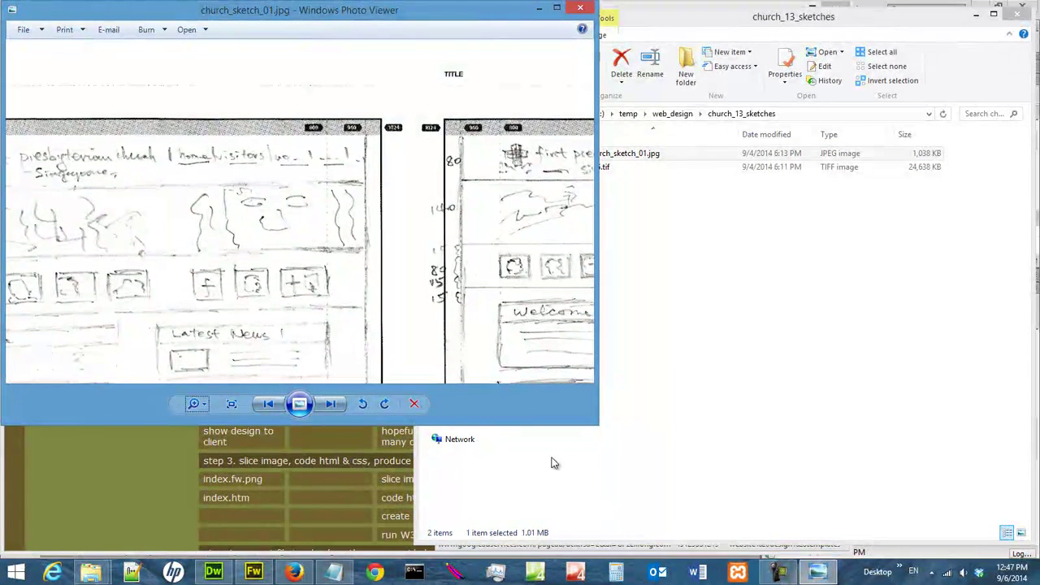
drag(599, 425, 818, 554)
Step: Pan across the sketch to read the right-hand layout, the NOTES area and the header
drag(614, 381, 358, 382)
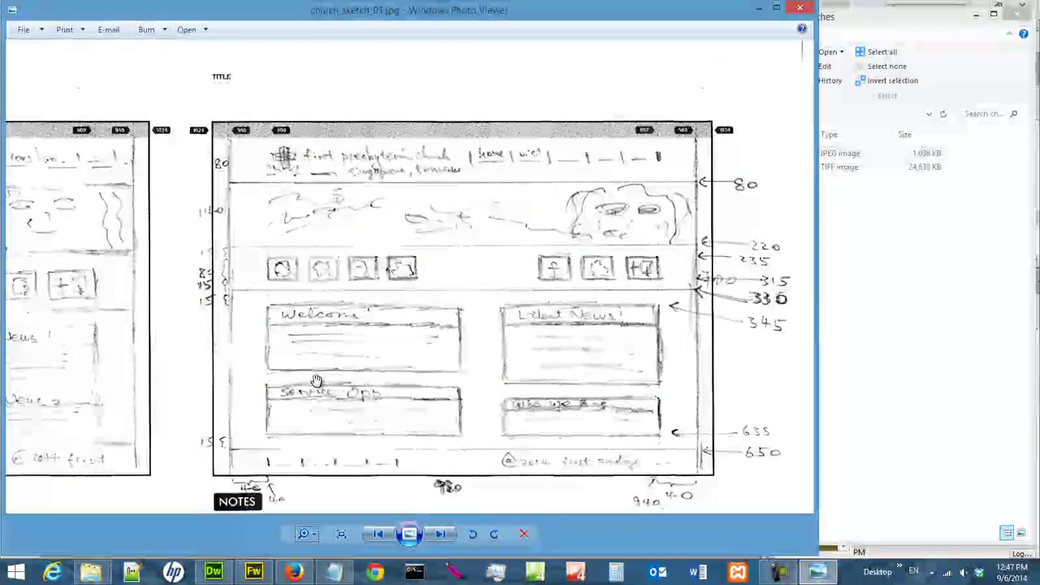
click(315, 534)
scroll(317, 537, up, 1)
mouse_move(431, 344)
mouse_down()
mouse_move(402, 281)
mouse_move(459, 175)
mouse_move(476, 237)
mouse_up()
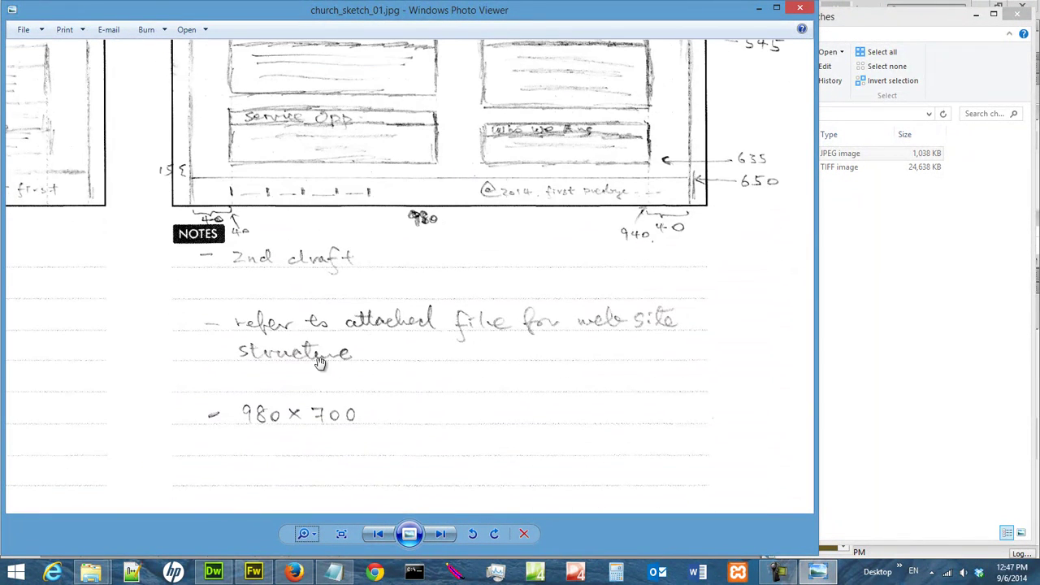
drag(458, 191, 423, 402)
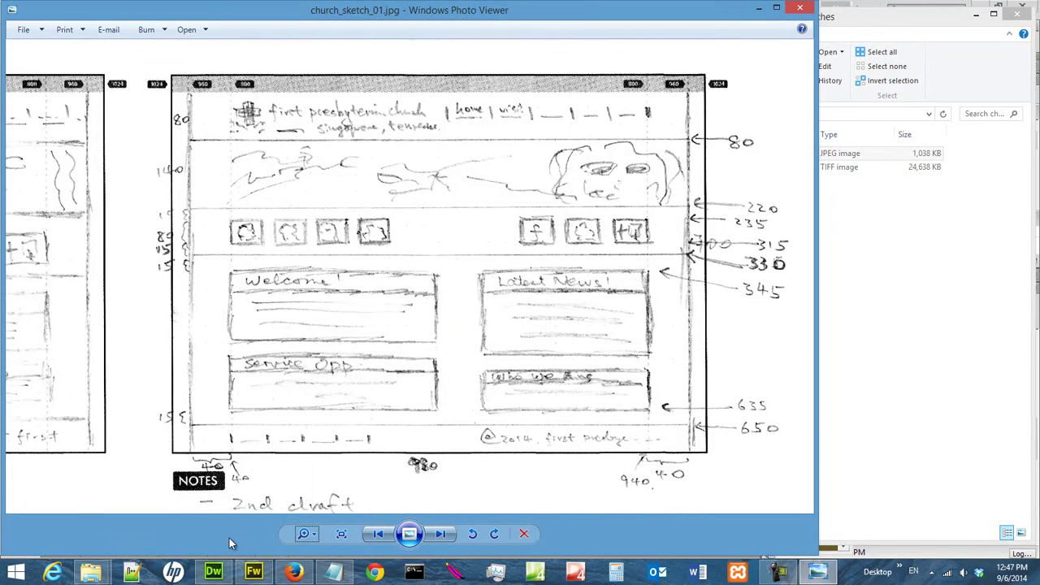
Step: Open color_palette.fw.png from church_12_color_palette in Adobe Fireworks CS6
mouse_move(103, 574)
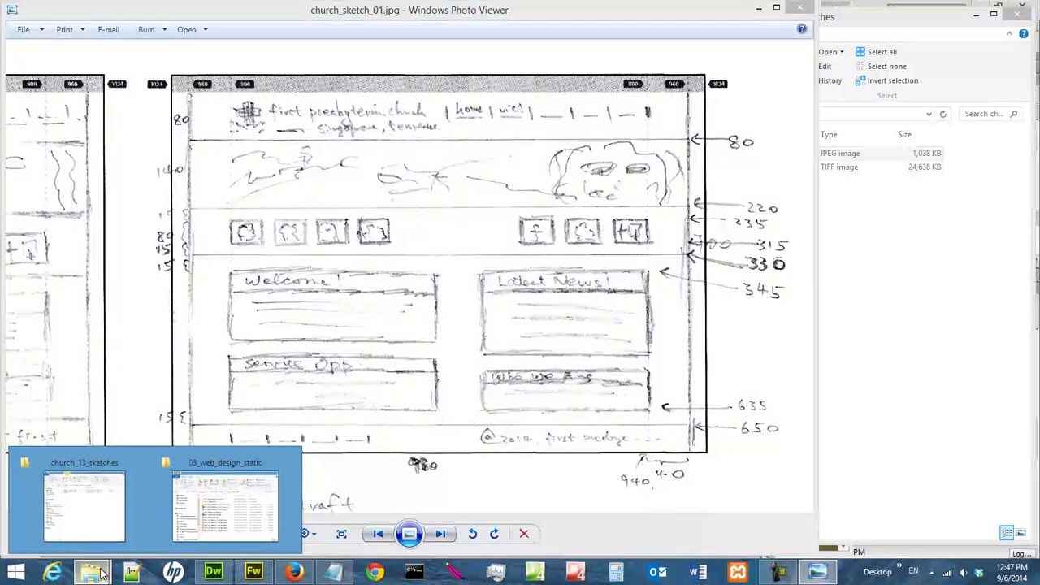
click(85, 528)
click(671, 114)
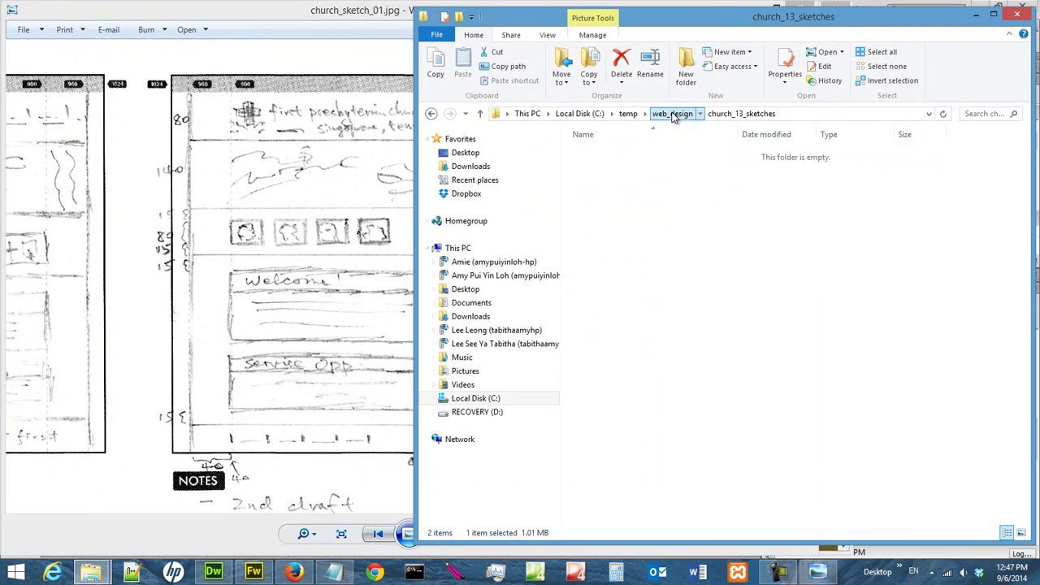
double_click(673, 183)
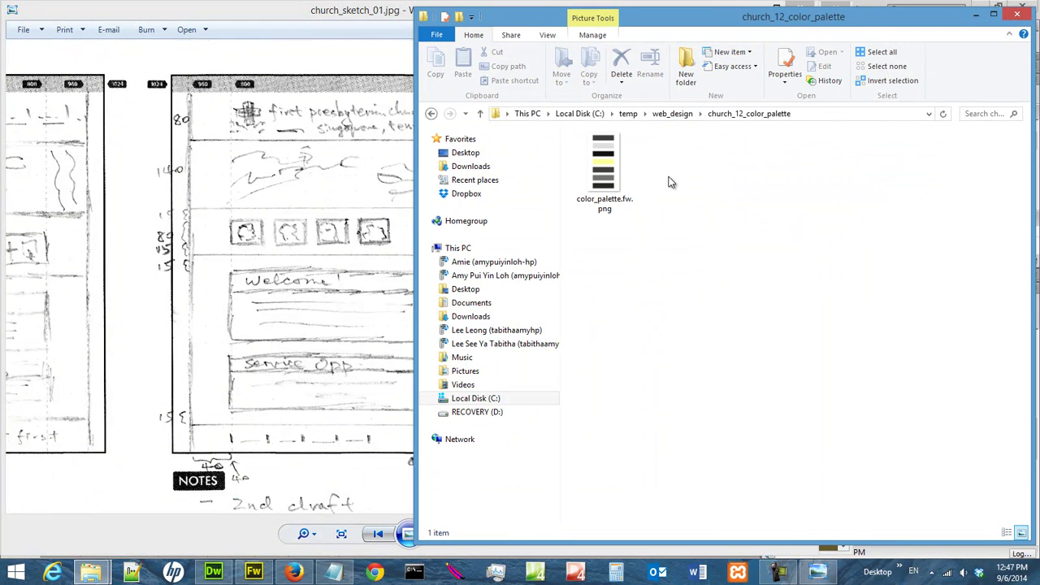
click(601, 175)
right_click(598, 187)
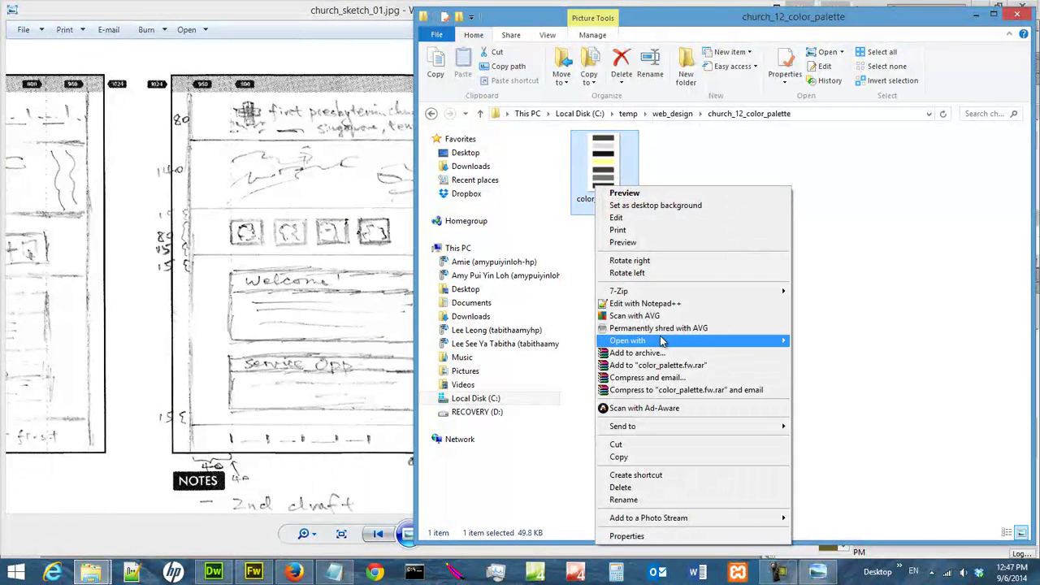
mouse_move(664, 342)
click(863, 342)
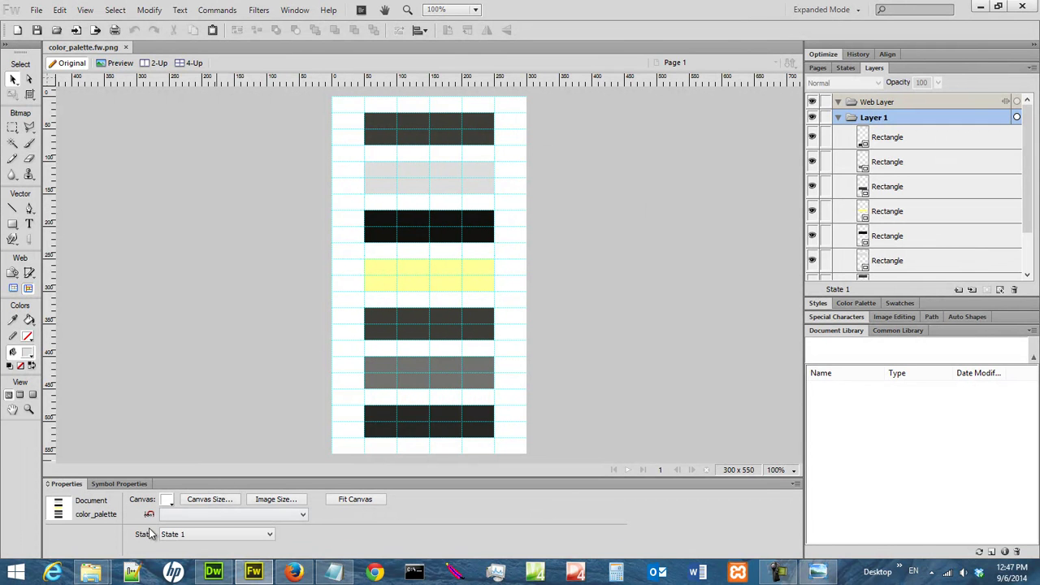
click(253, 572)
click(253, 572)
Step: Start a new Fireworks document sized 980 by 700 pixels
click(38, 11)
click(55, 25)
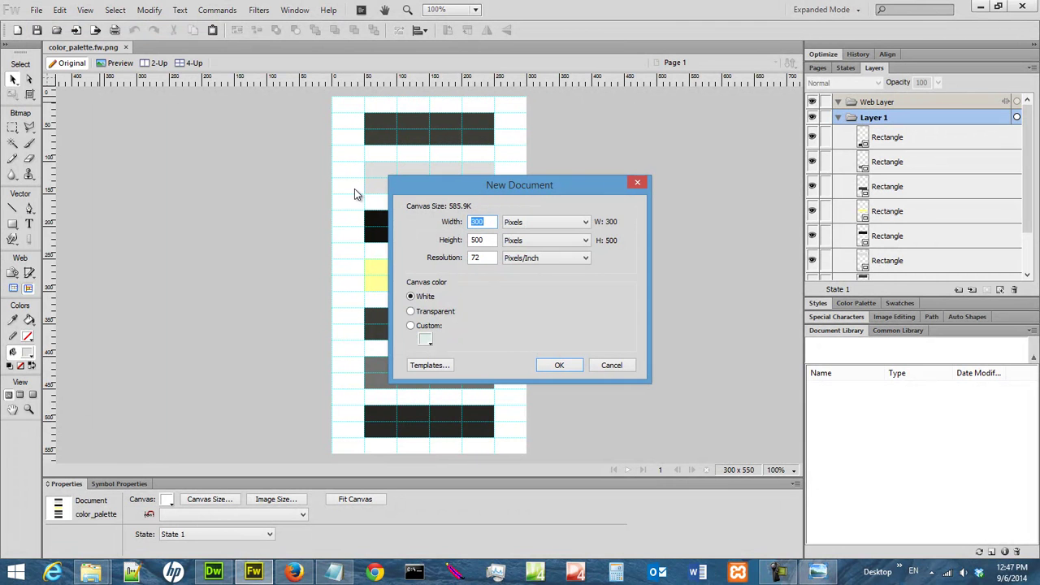
text(980)
key(Tab)
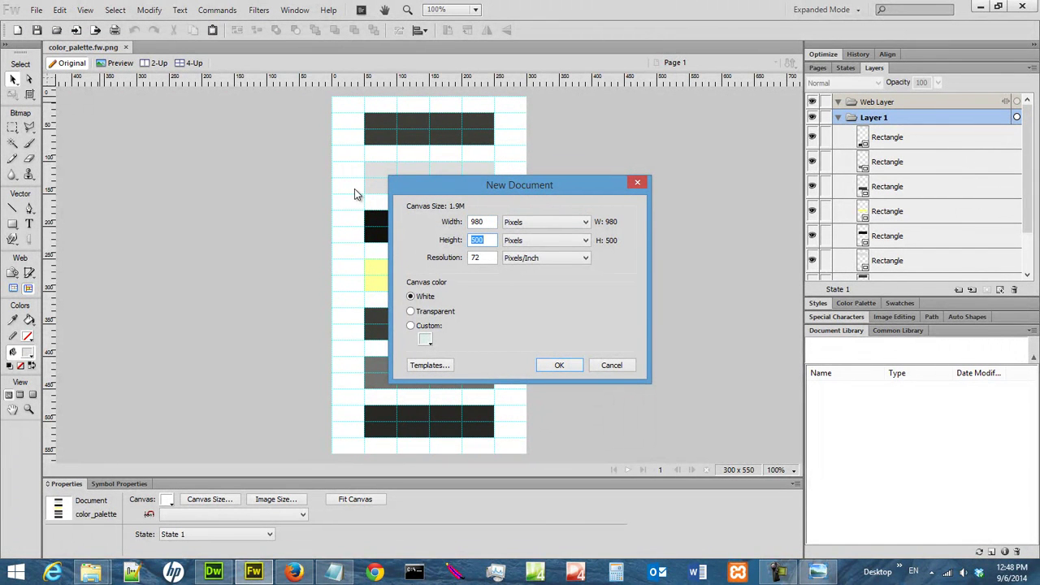
text(700)
Step: Record '960 x 600' and '980 x 700' on separate lines in Notepad, then minimize it
click(331, 574)
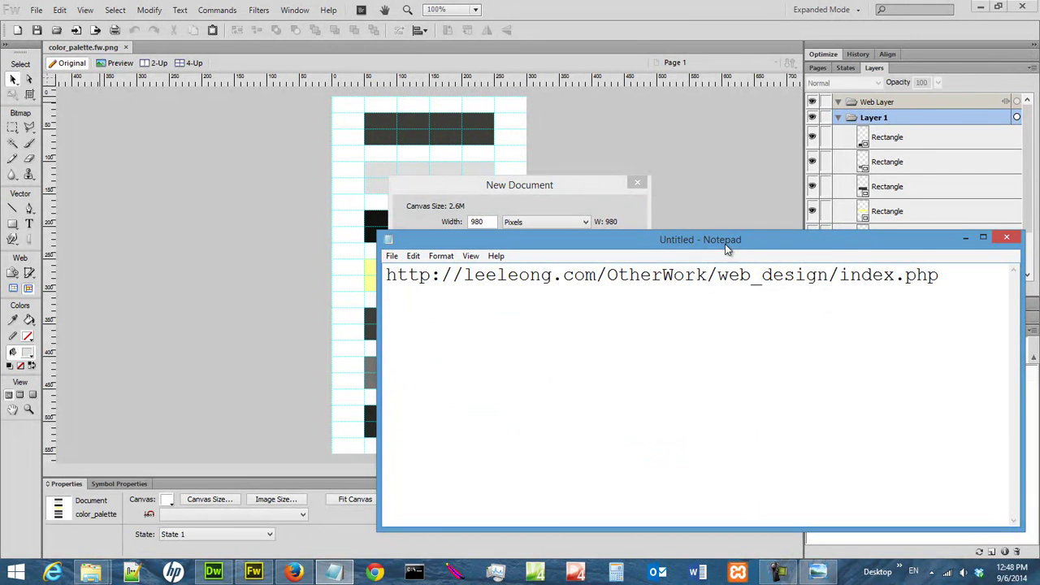
drag(714, 233, 715, 318)
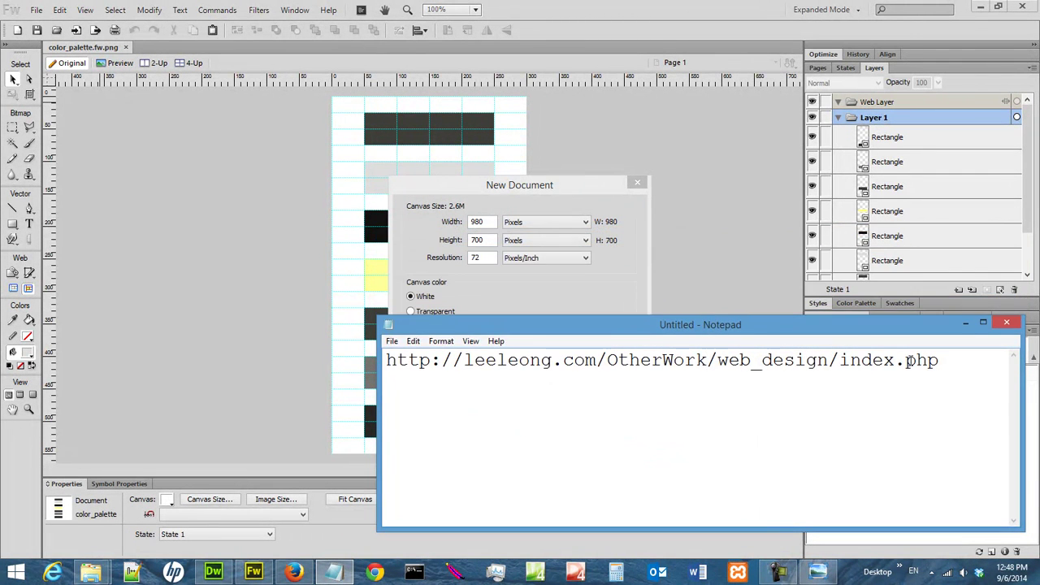
text(960 x 600)
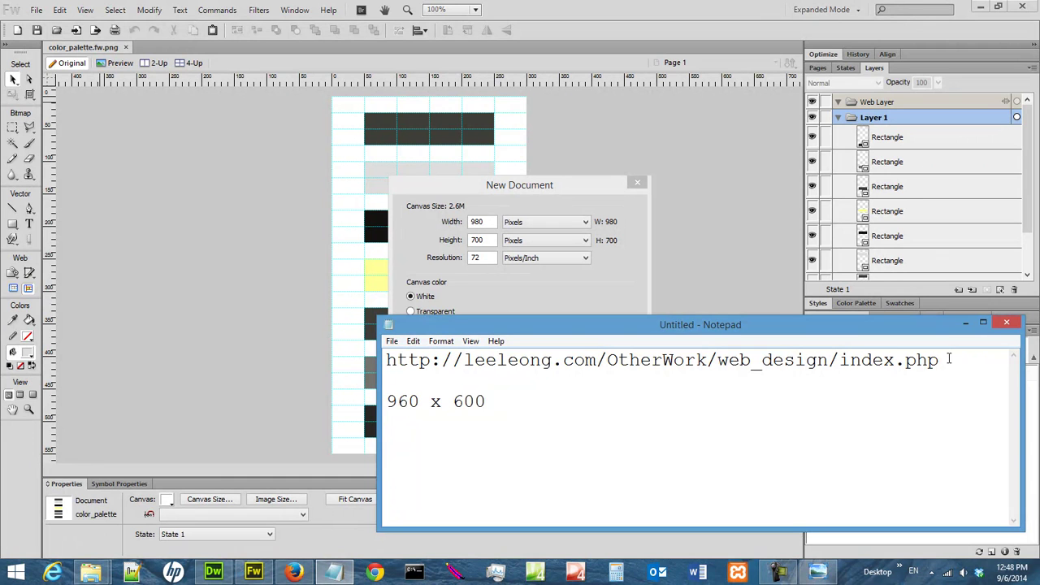
key(Return)
text(980 x 700)
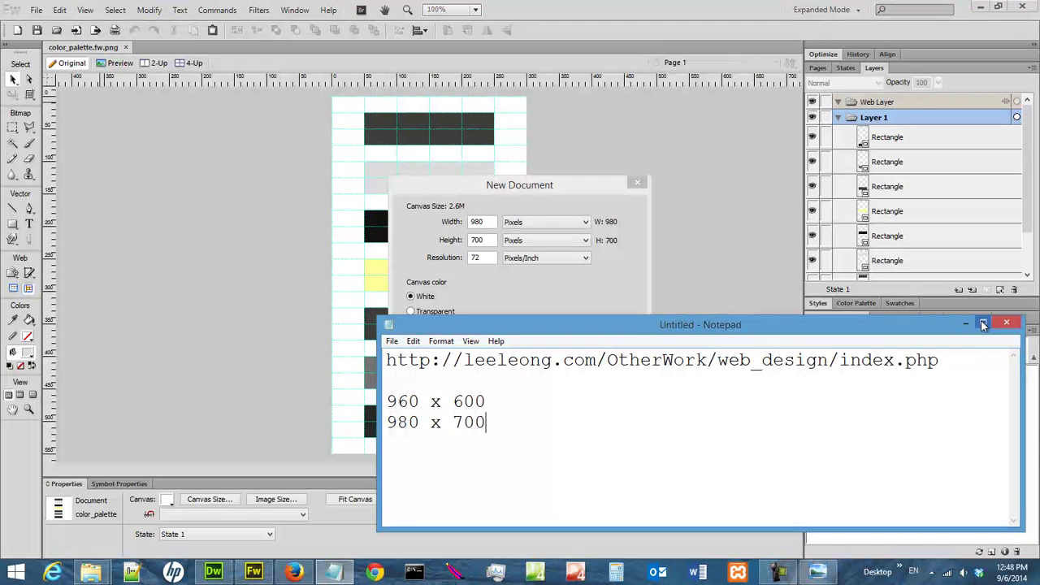
click(966, 322)
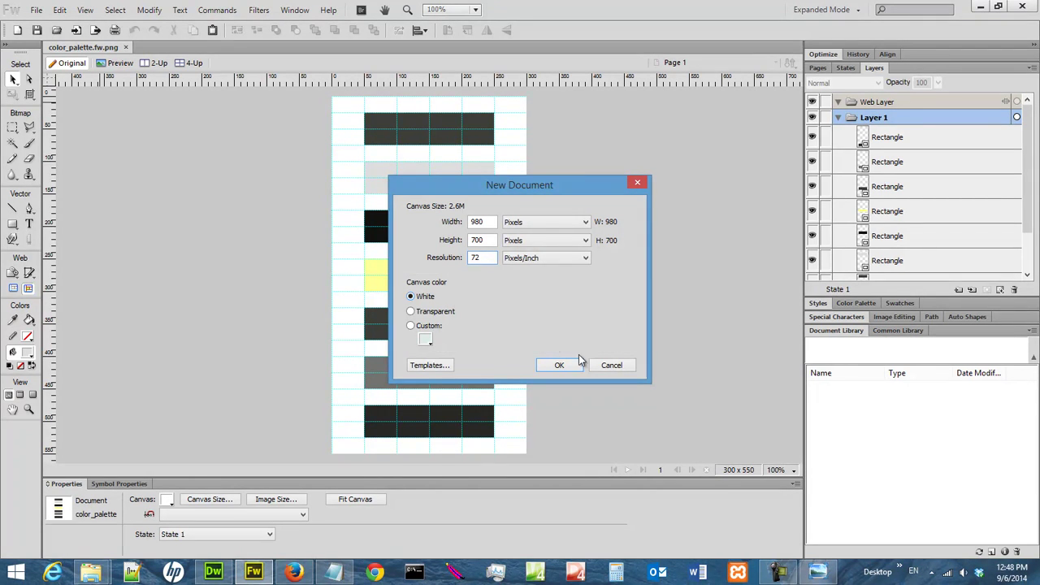
Step: Give the new canvas the custom dark gray #3E3E39 sampled from the palette's top bar and create it
click(419, 325)
click(426, 343)
click(425, 340)
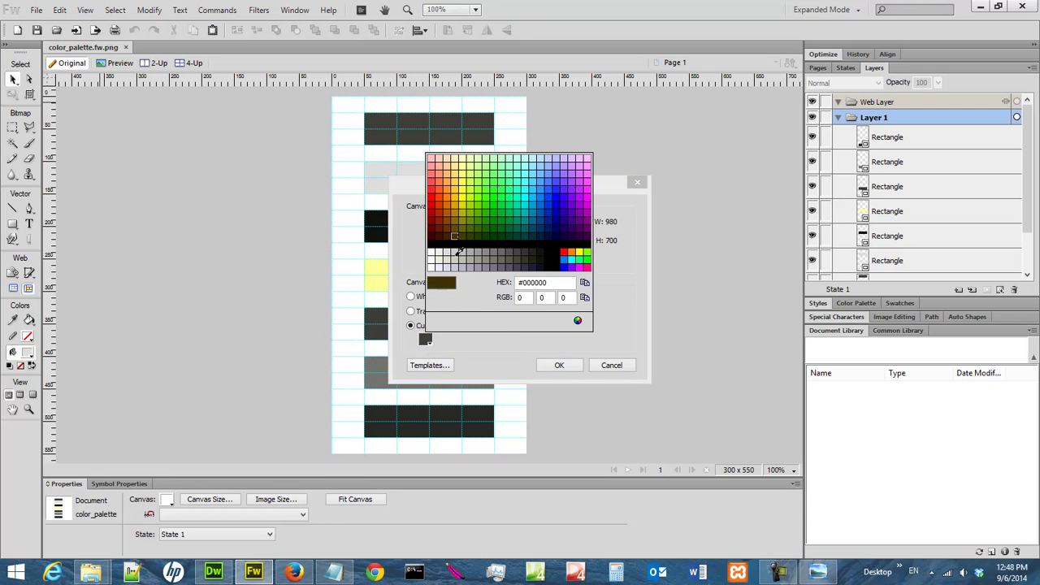
click(420, 119)
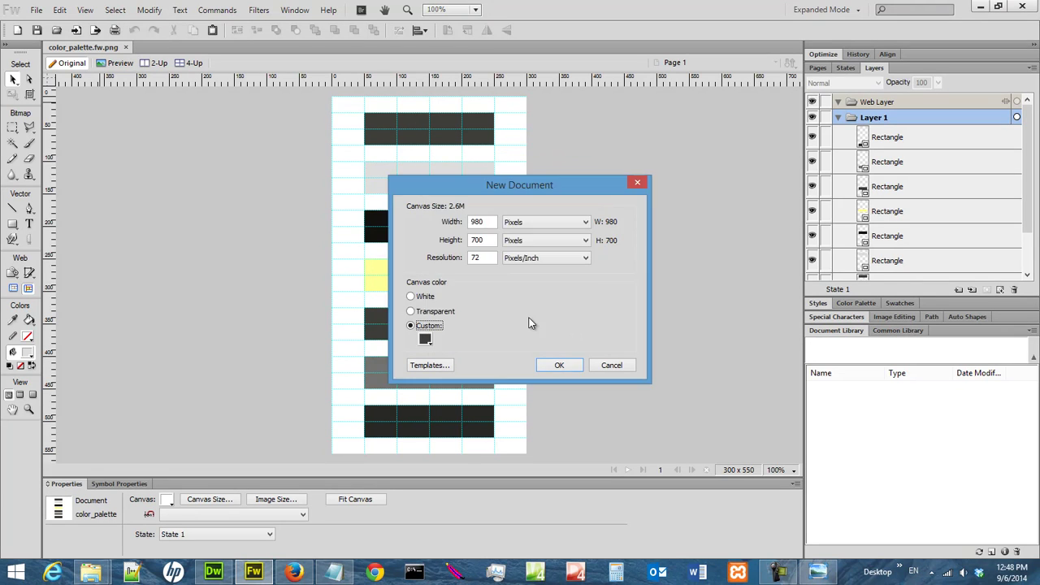
click(559, 365)
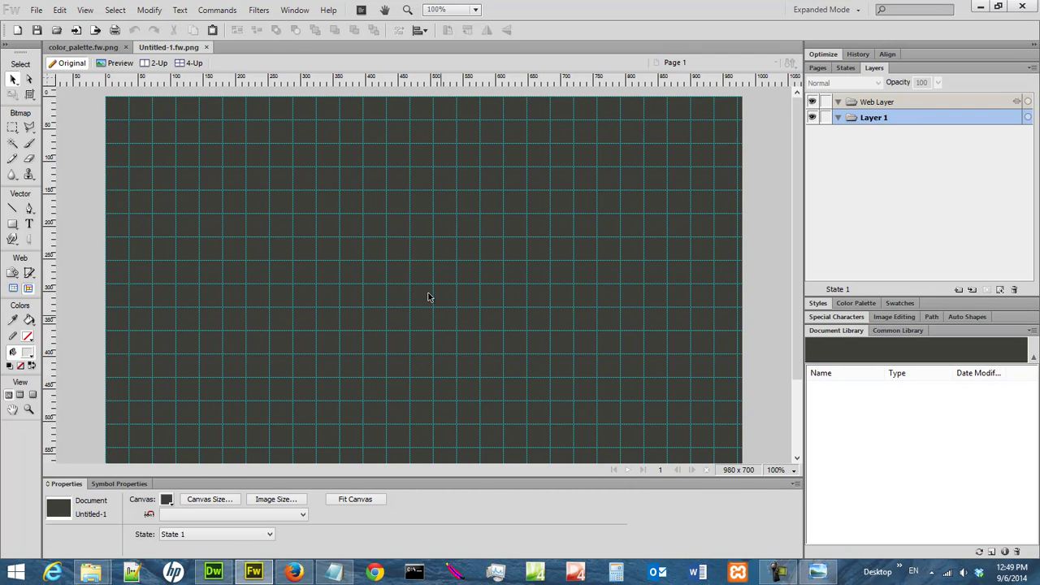
Step: Hide the grid on the Untitled-1 canvas with View > Grid > Show Grid
click(85, 9)
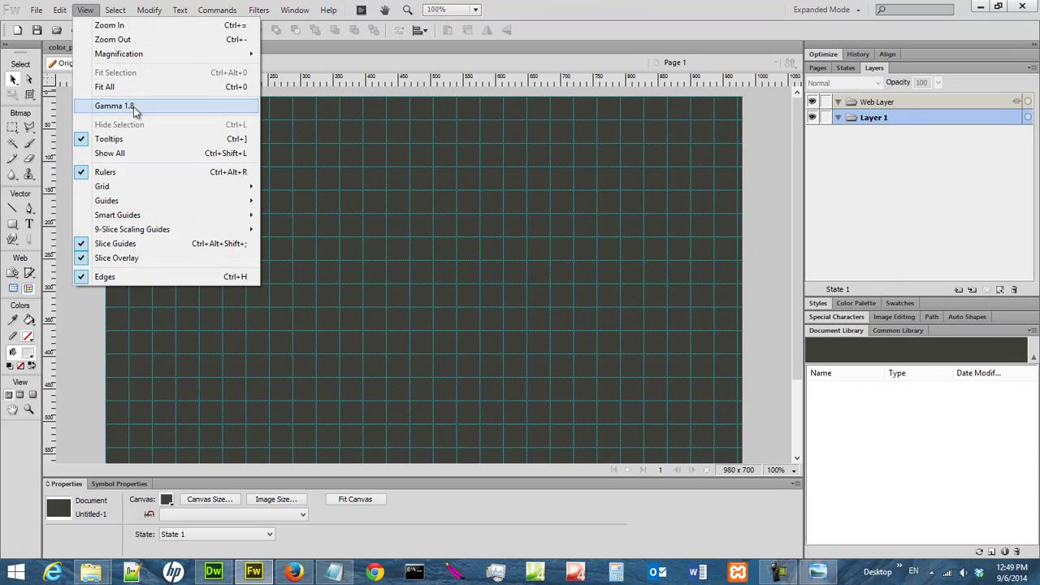
mouse_move(174, 190)
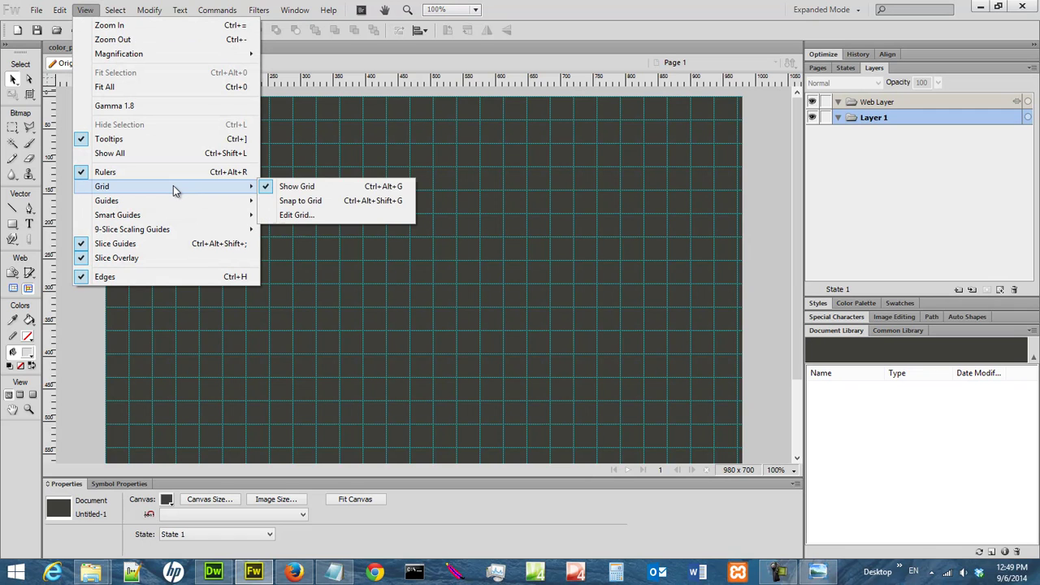
click(331, 189)
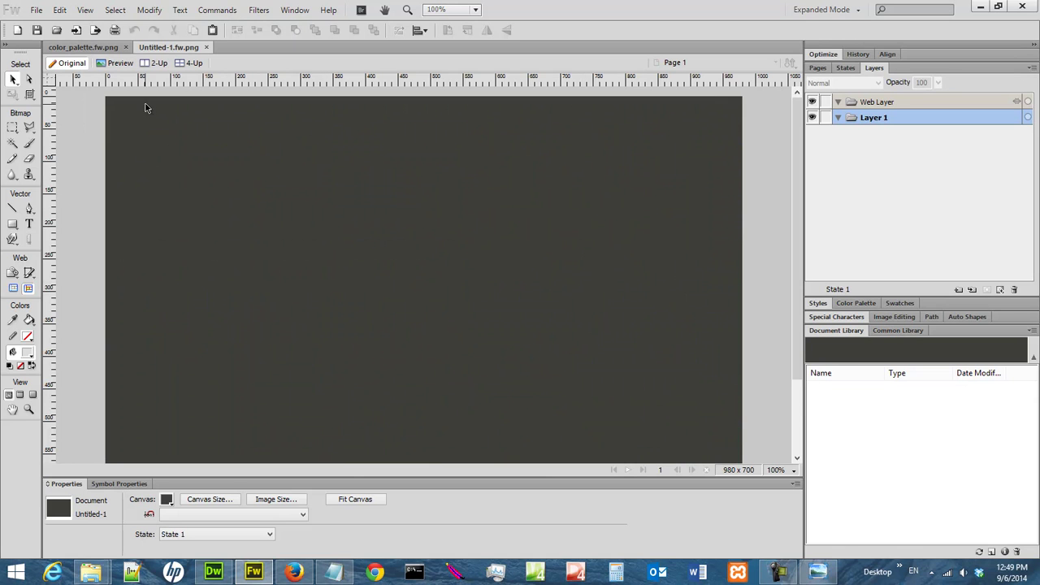
Step: Save the document as index.fw.png in web_design > church_21_design_prototype
click(36, 9)
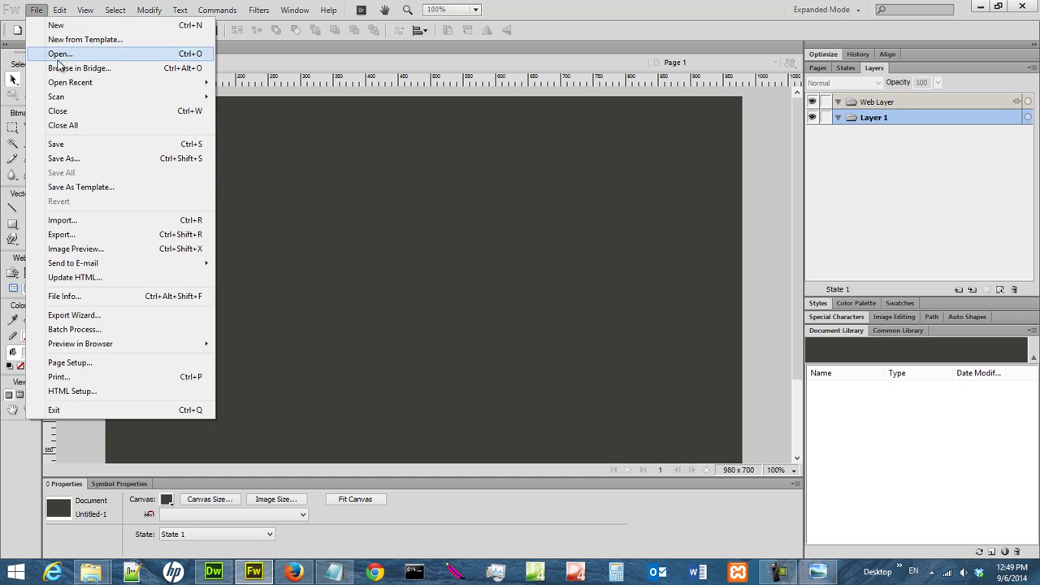
click(98, 158)
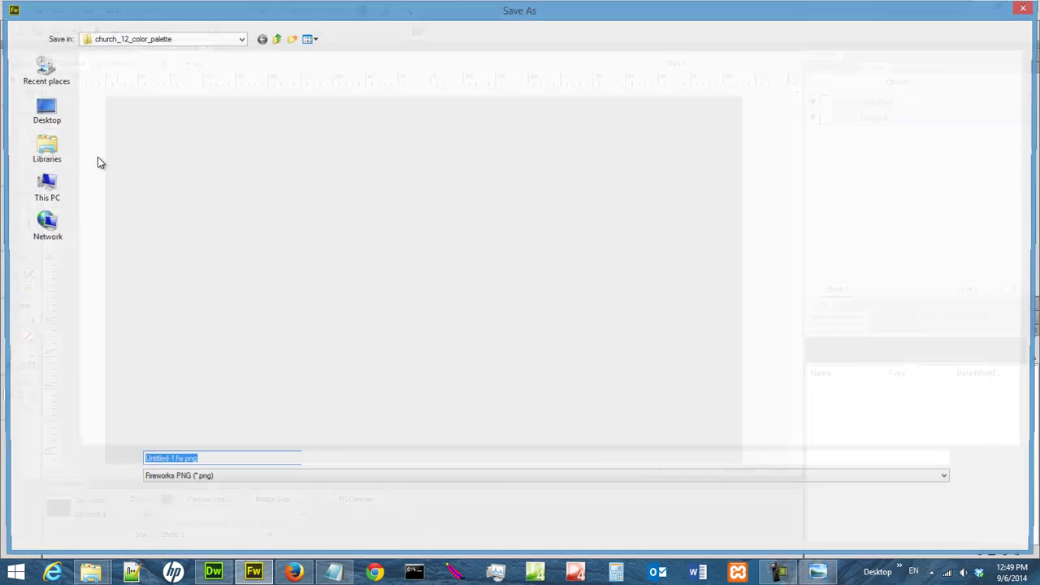
click(185, 38)
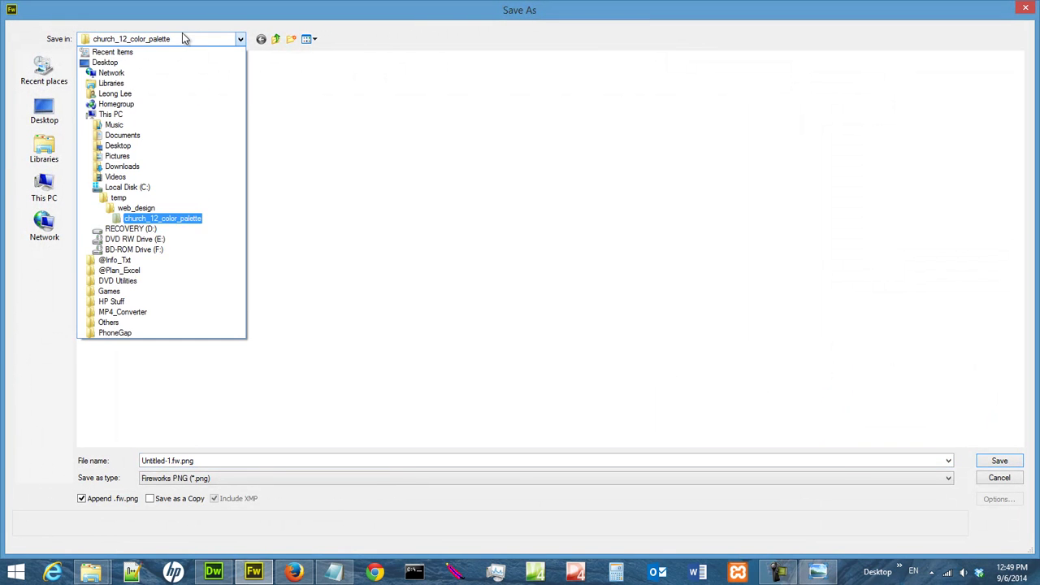
click(193, 210)
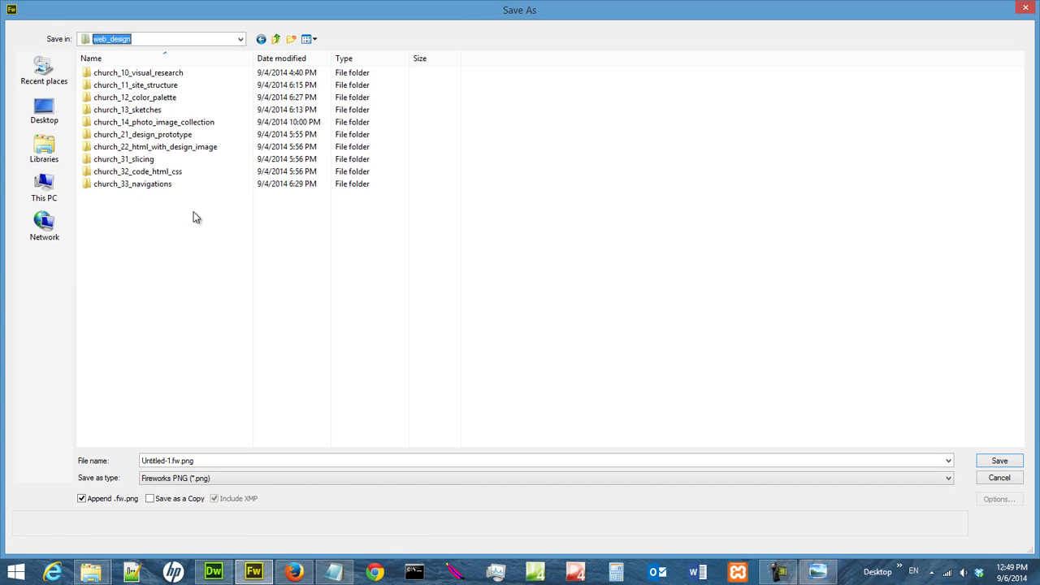
double_click(167, 138)
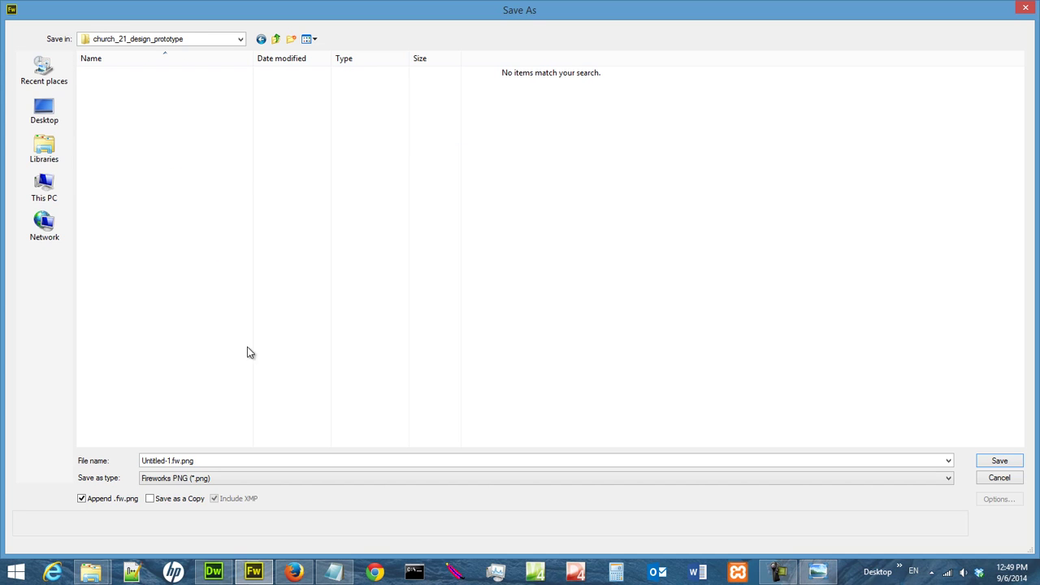
double_click(181, 460)
click(178, 465)
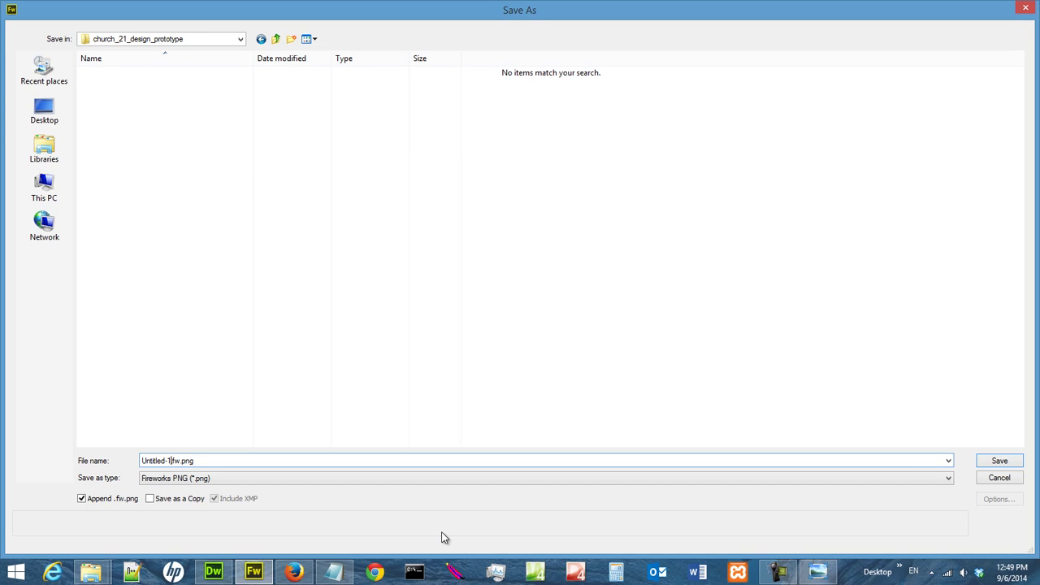
key(shift+Left)
key(shift+Left)
key(shift+Left)
key(shift+Left)
key(shift+Left)
key(shift+Left)
key(shift+Left)
key(shift+Left)
key(shift+Left)
key(shift+Left)
text(index)
key(Return)
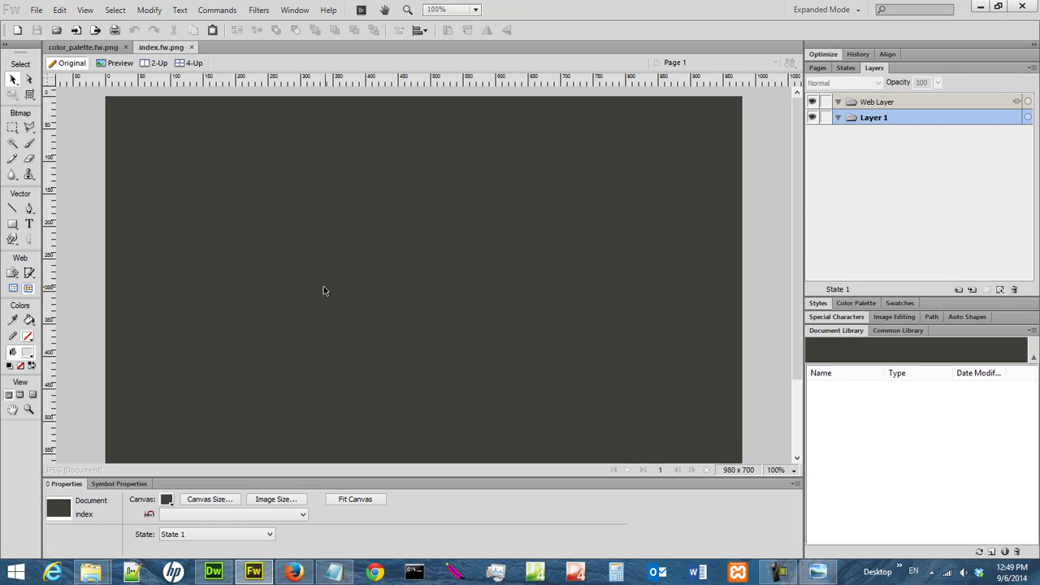
Step: Scroll over the church_sketch_01.jpg wireframe to review its 80–650 guide measurements
scroll(717, 348, down, 2)
scroll(720, 349, down, 1)
scroll(719, 350, up, 3)
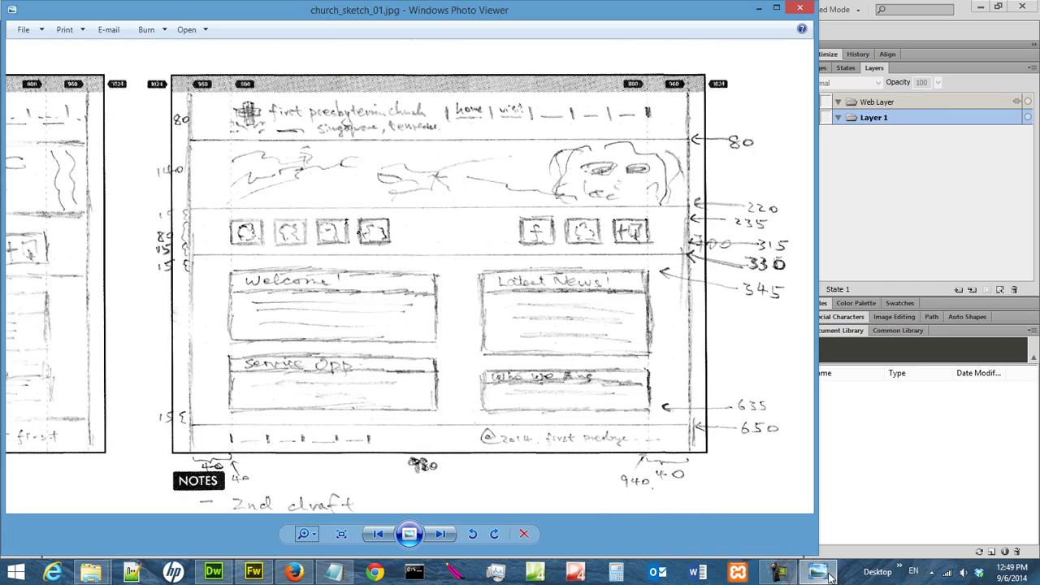
Step: Switch from the taskbar to the hand-drawn layout sketch, church_sketch_01.jpg, in Windows Photo Viewer
click(817, 572)
click(253, 572)
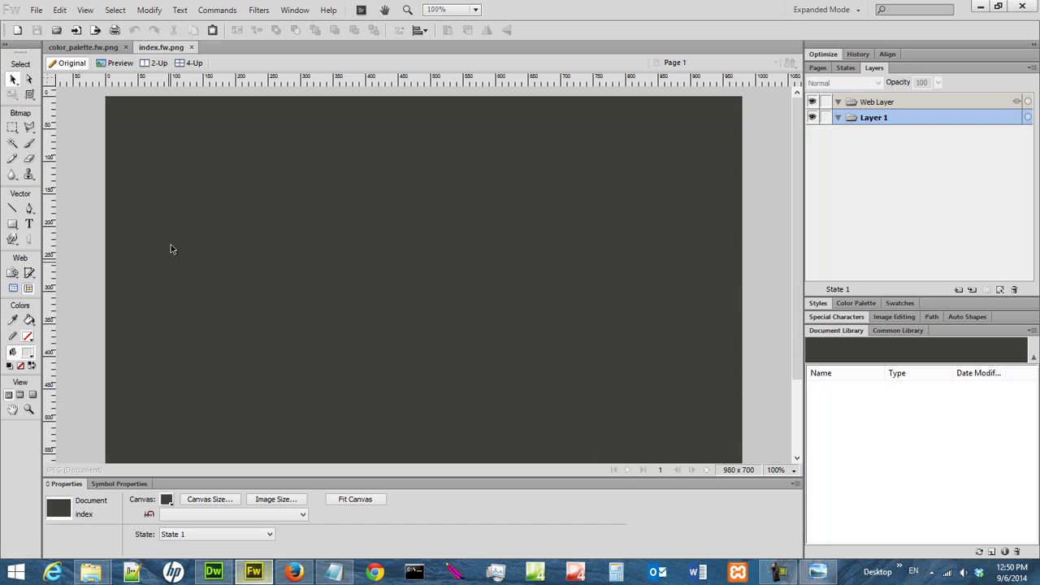
click(86, 10)
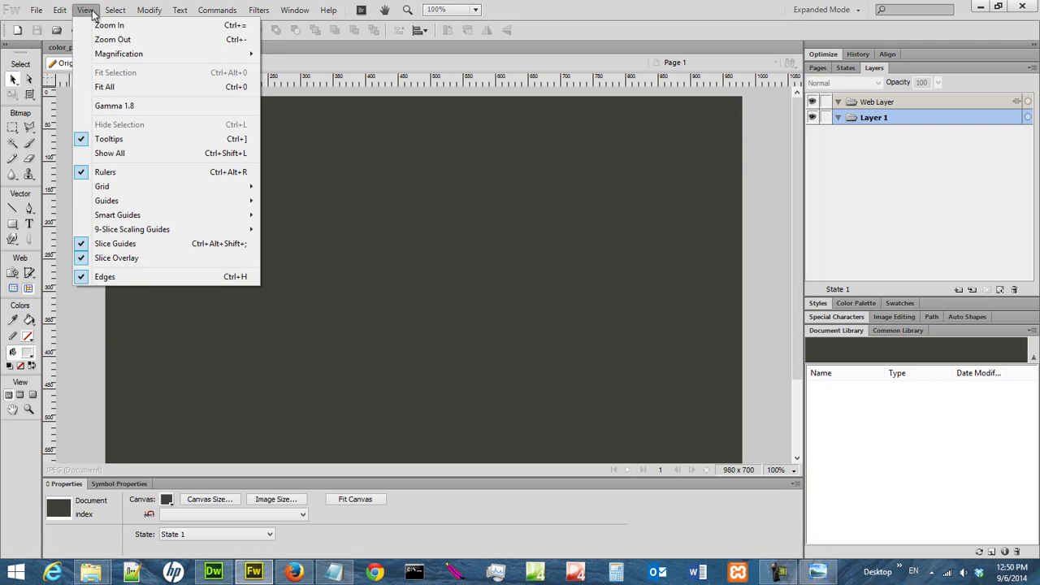
click(138, 178)
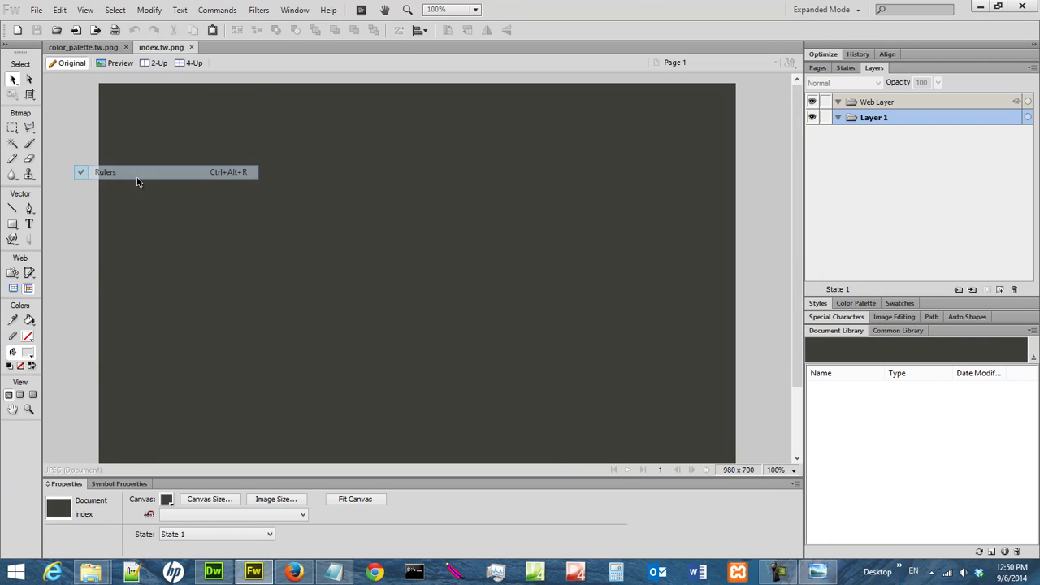
click(86, 10)
click(138, 177)
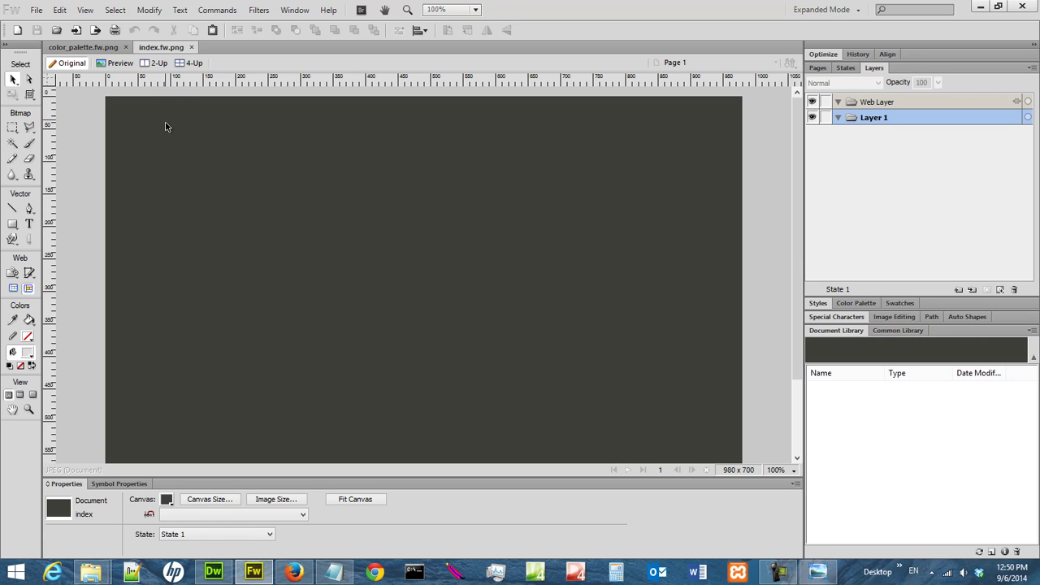
click(84, 10)
mouse_move(144, 203)
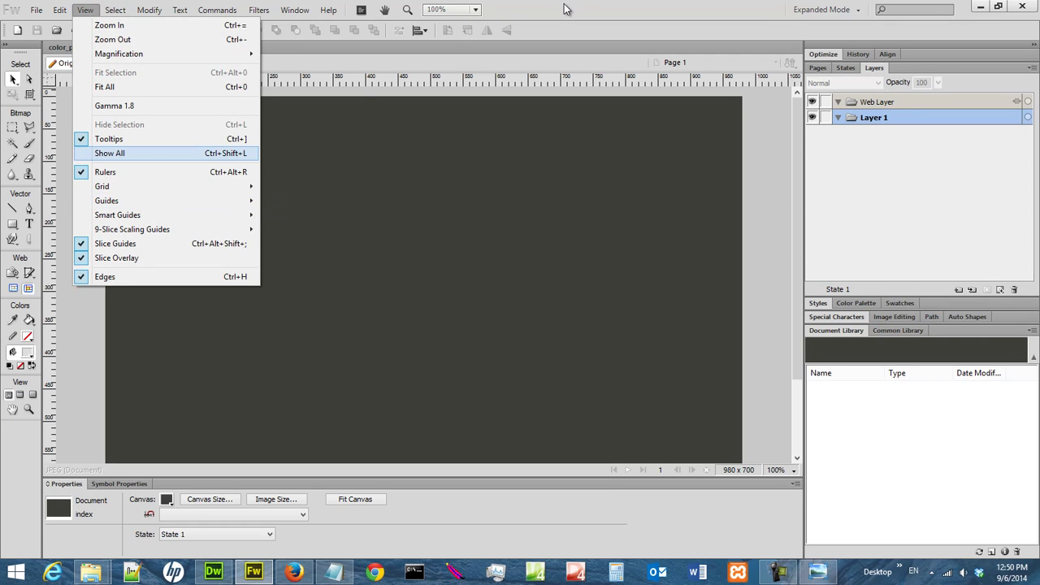
mouse_move(210, 204)
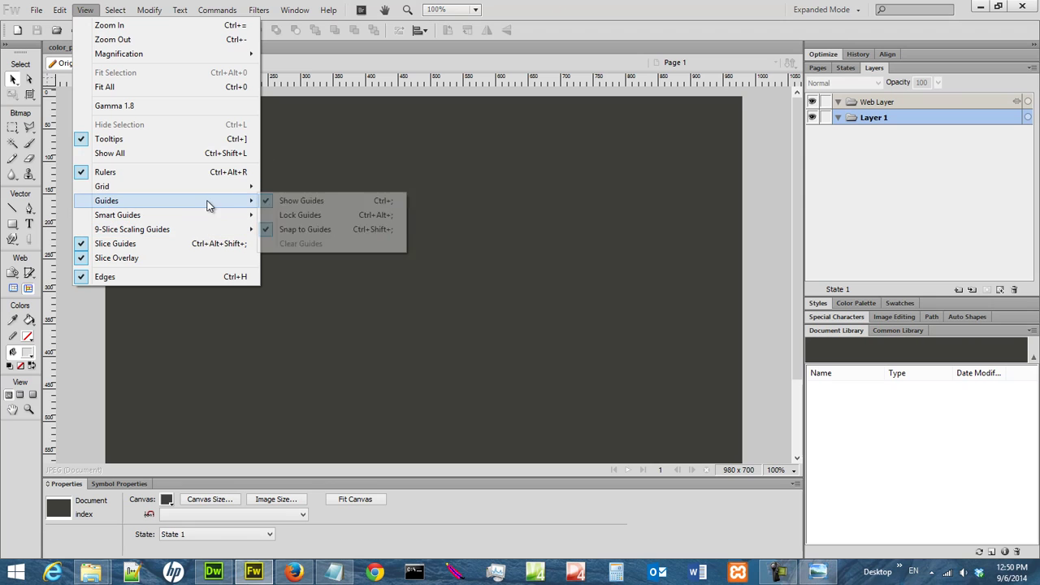
click(324, 201)
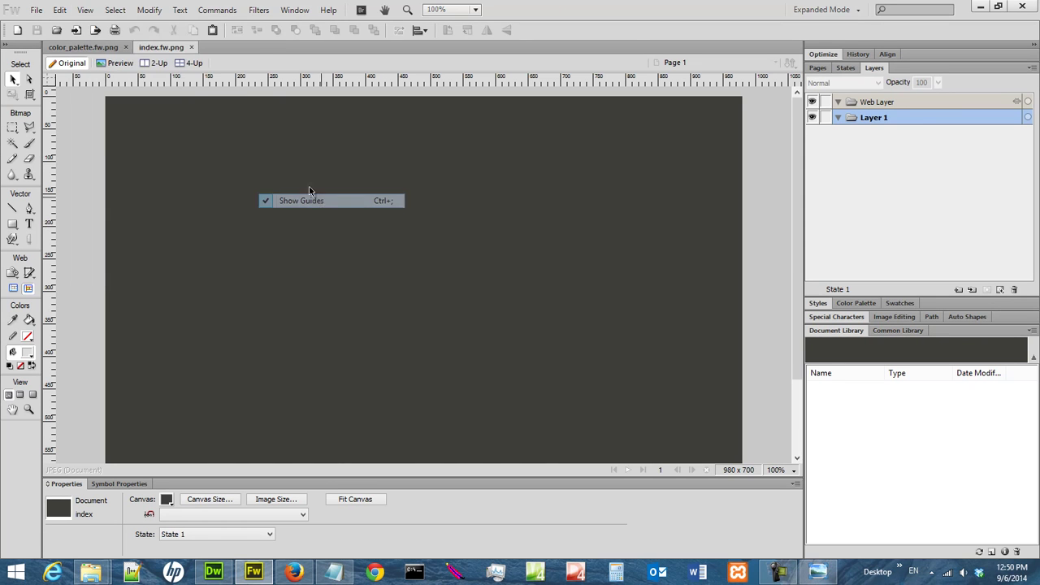
click(86, 10)
mouse_move(179, 200)
click(319, 202)
click(86, 10)
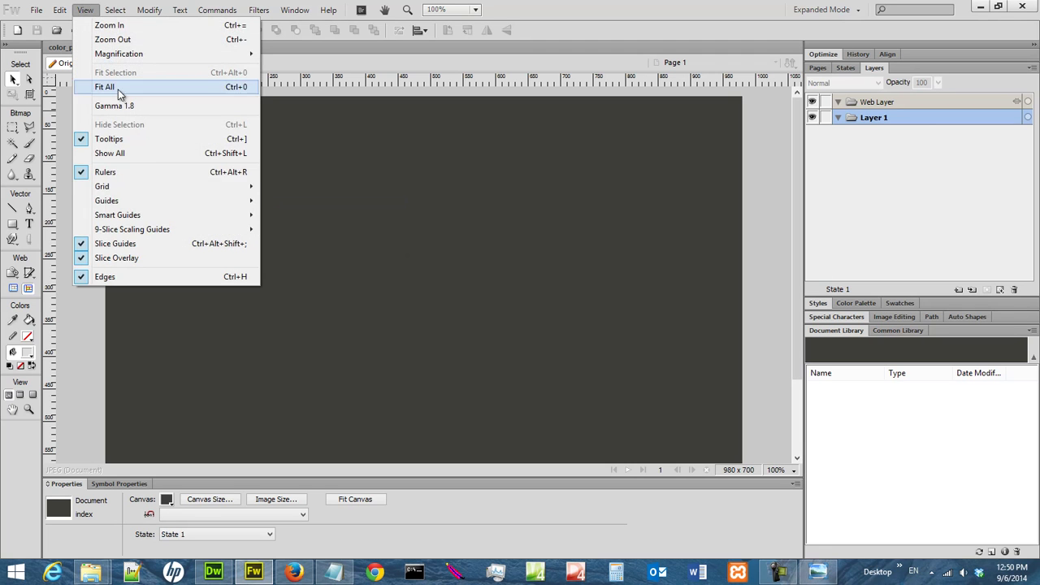
mouse_move(158, 203)
click(346, 231)
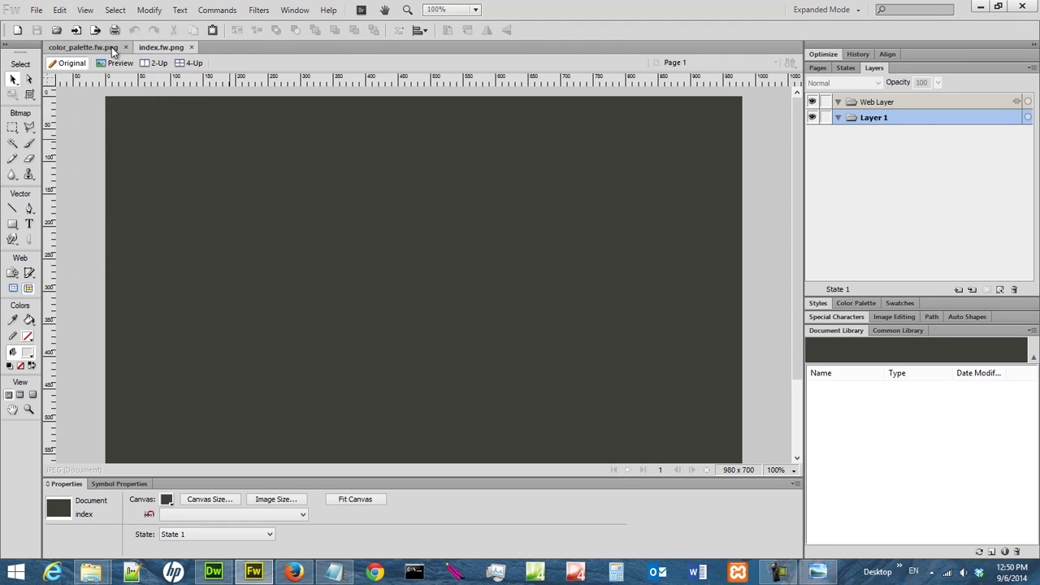
click(86, 10)
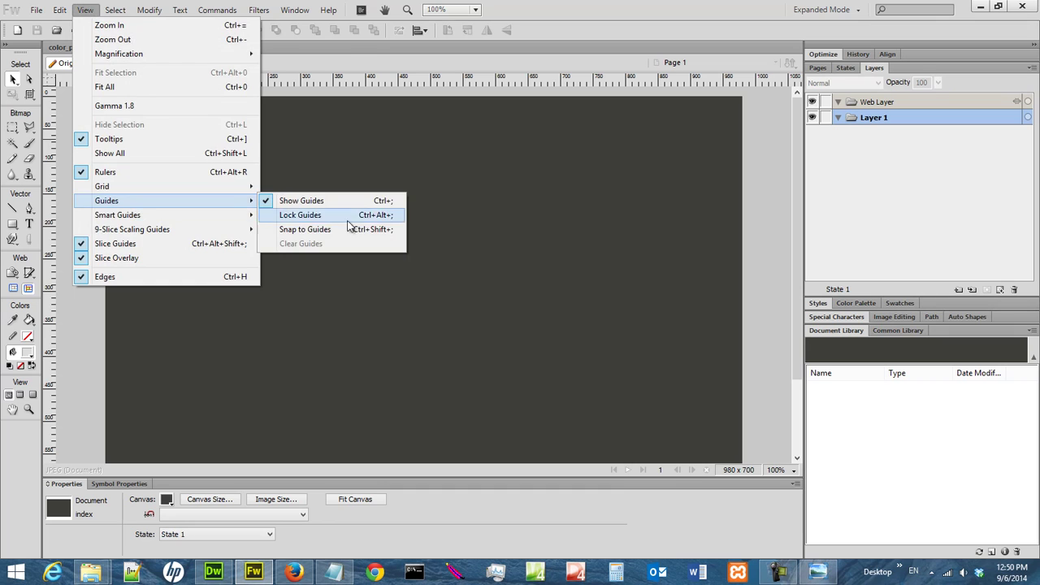
click(356, 231)
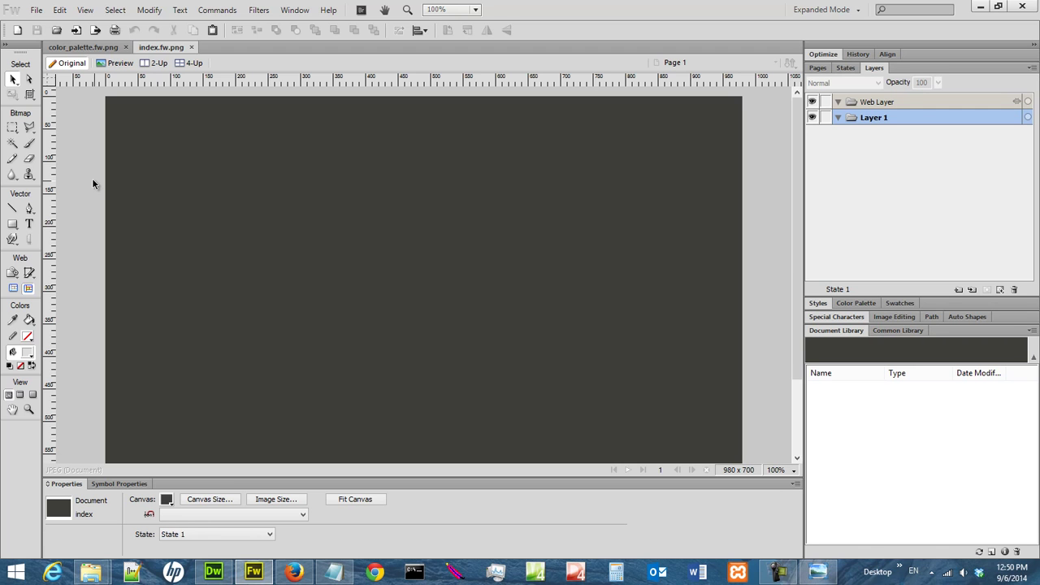
Step: Bring church_sketch_01.jpg, with its 80–650 guide measurements, in front of Fireworks
click(818, 572)
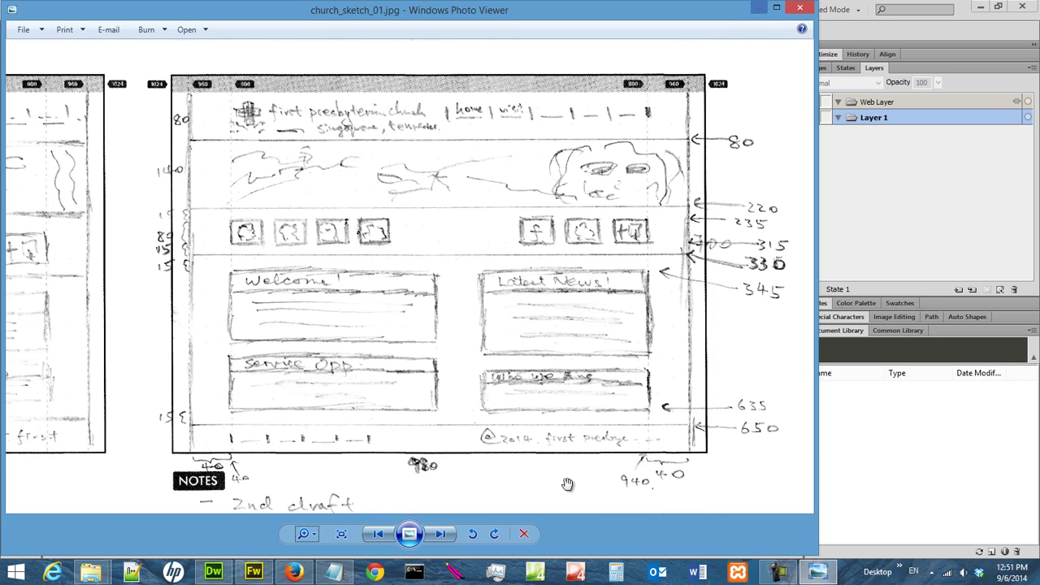
Step: Back in index.fw.png, add a horizontal guide at 80 px and drag another guide near the top
click(260, 573)
drag(367, 85, 374, 149)
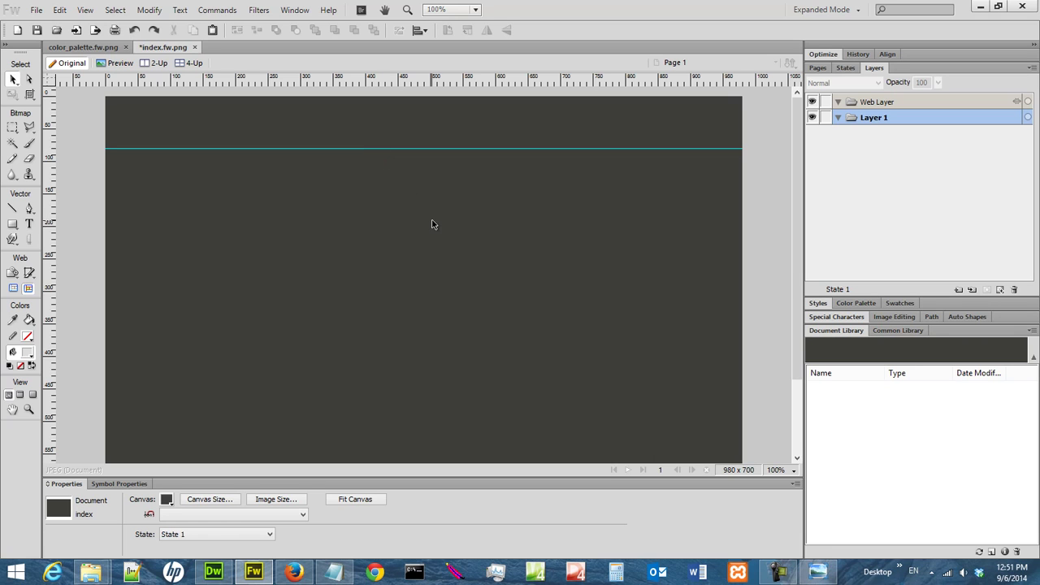
double_click(434, 149)
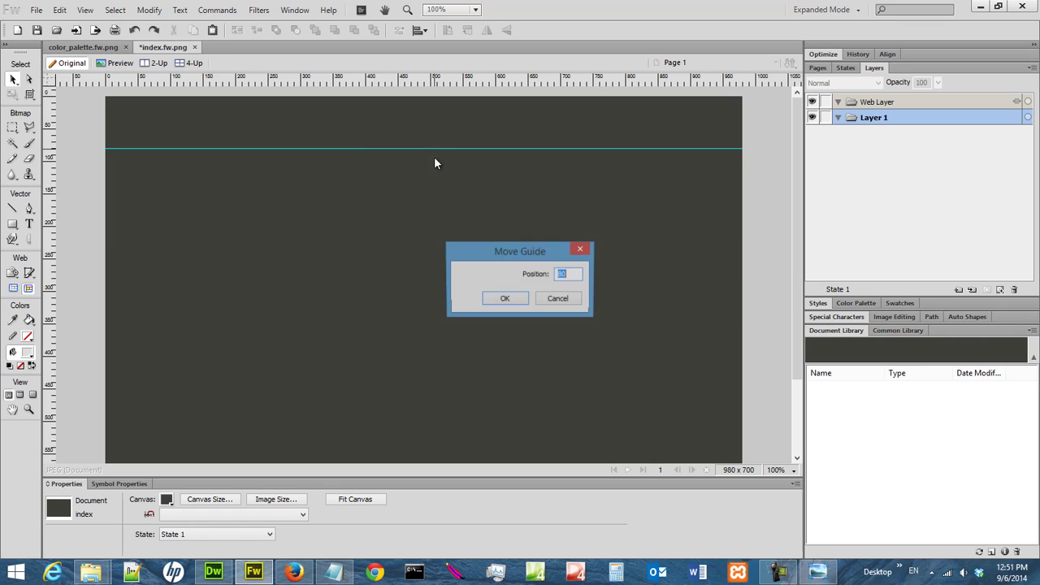
click(560, 300)
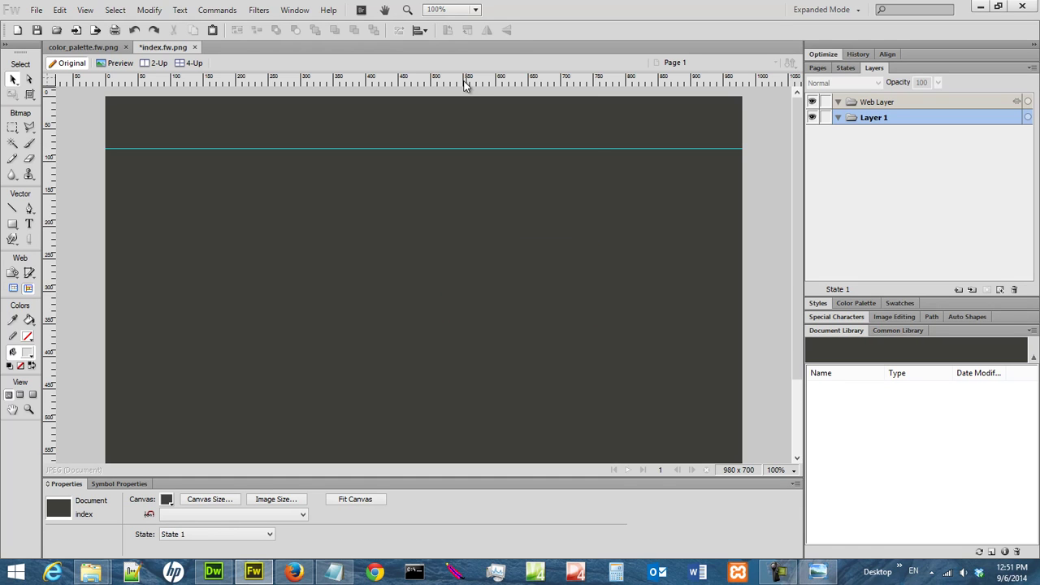
mouse_move(441, 81)
mouse_down()
mouse_move(445, 120)
mouse_move(453, 85)
mouse_up()
Step: Review the sketch in Photo Viewer, then minimize it to return to index.fw.png
click(819, 571)
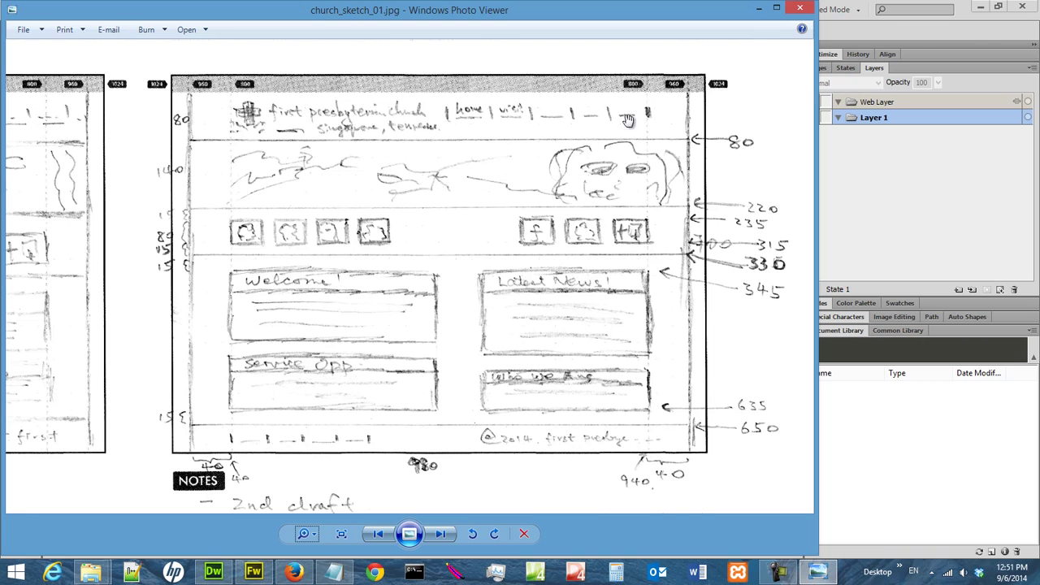
click(760, 9)
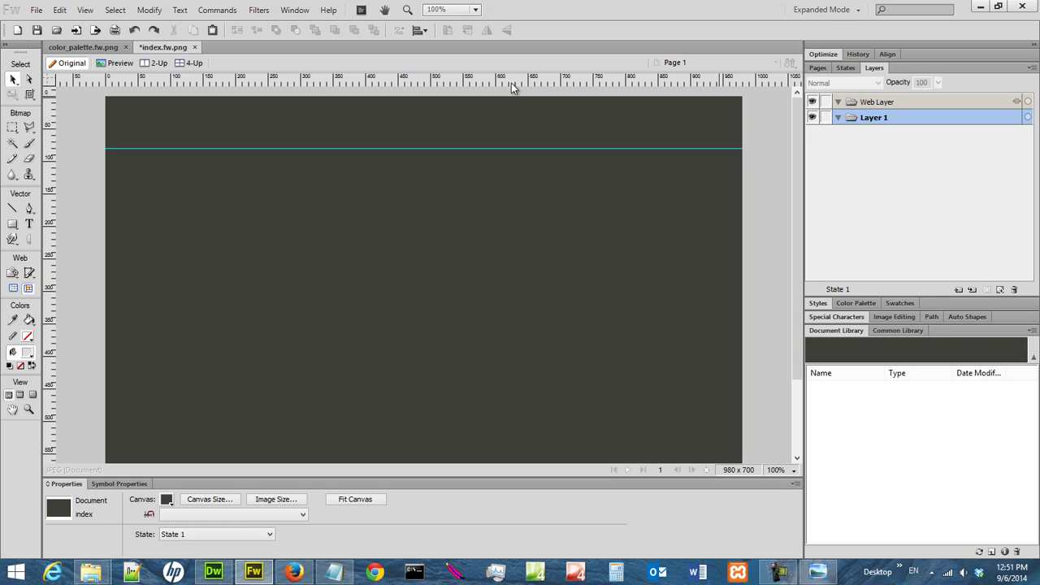
Step: Add a horizontal guide at 10 px and confirm its position
drag(511, 82, 510, 112)
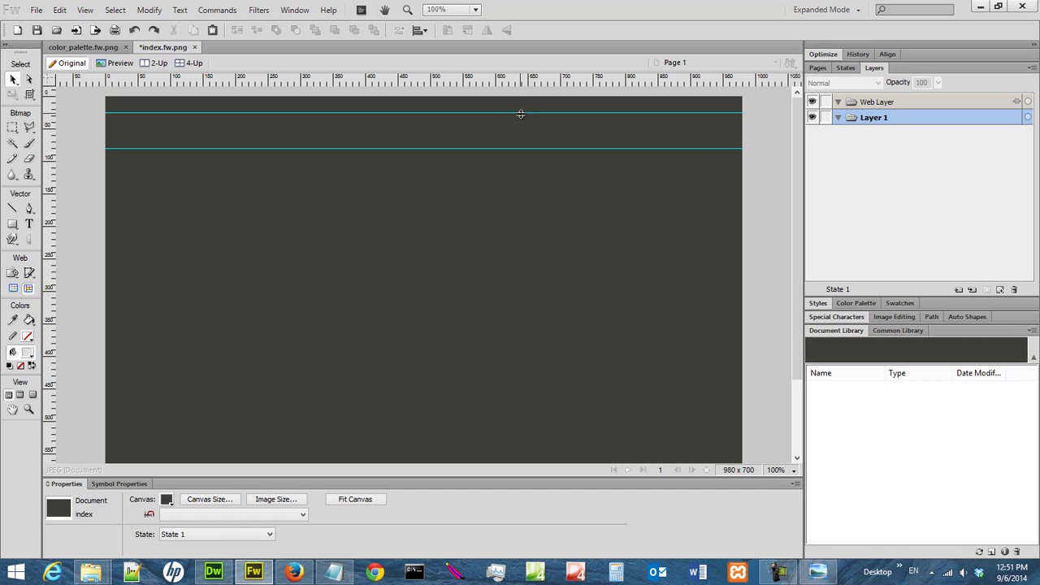
double_click(521, 113)
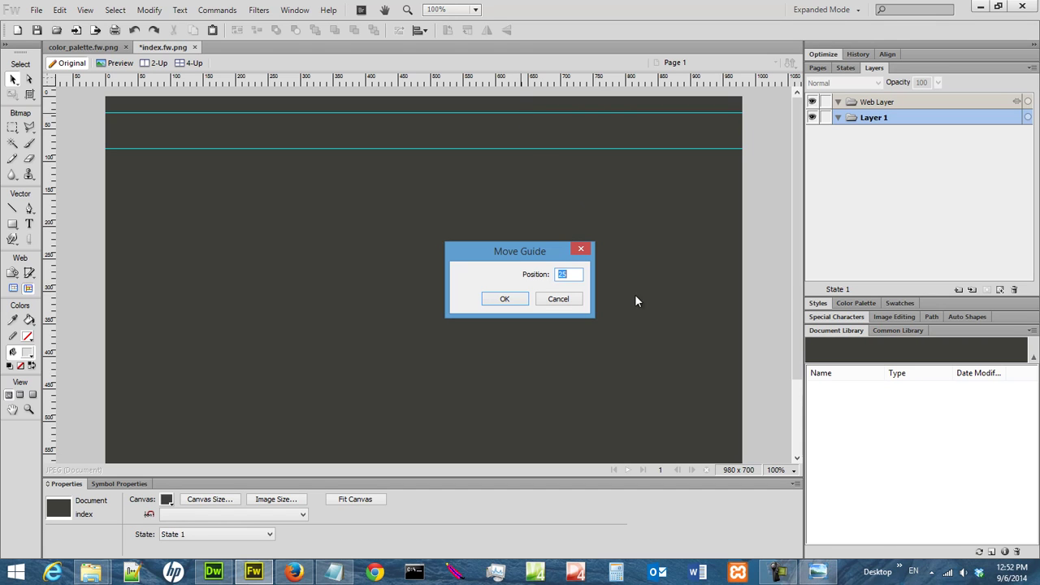
text(1)
text(0)
key(Return)
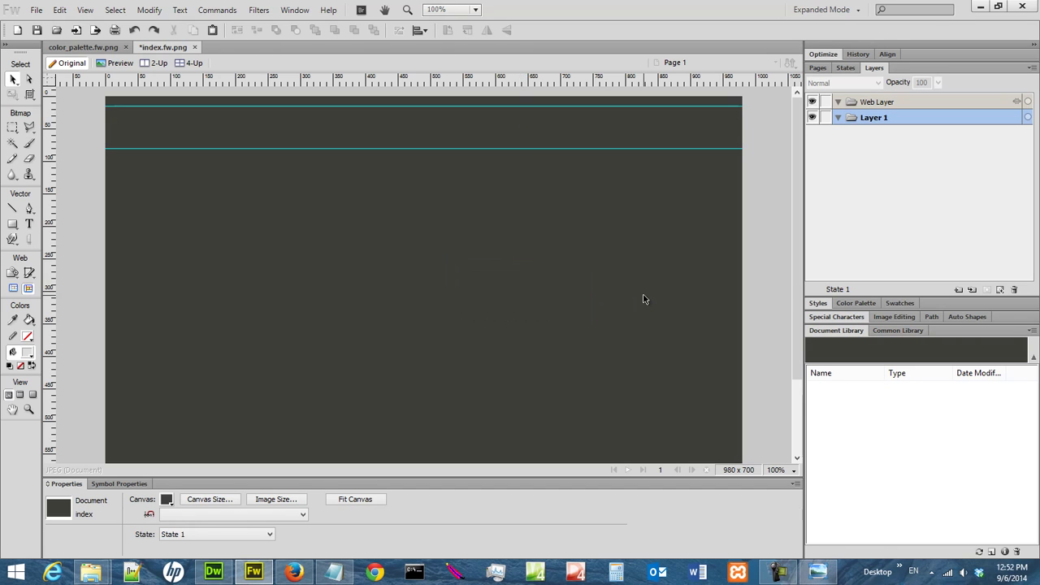
double_click(597, 107)
click(558, 300)
Step: Add another horizontal guide positioned at 22 px
drag(587, 79, 588, 109)
double_click(589, 108)
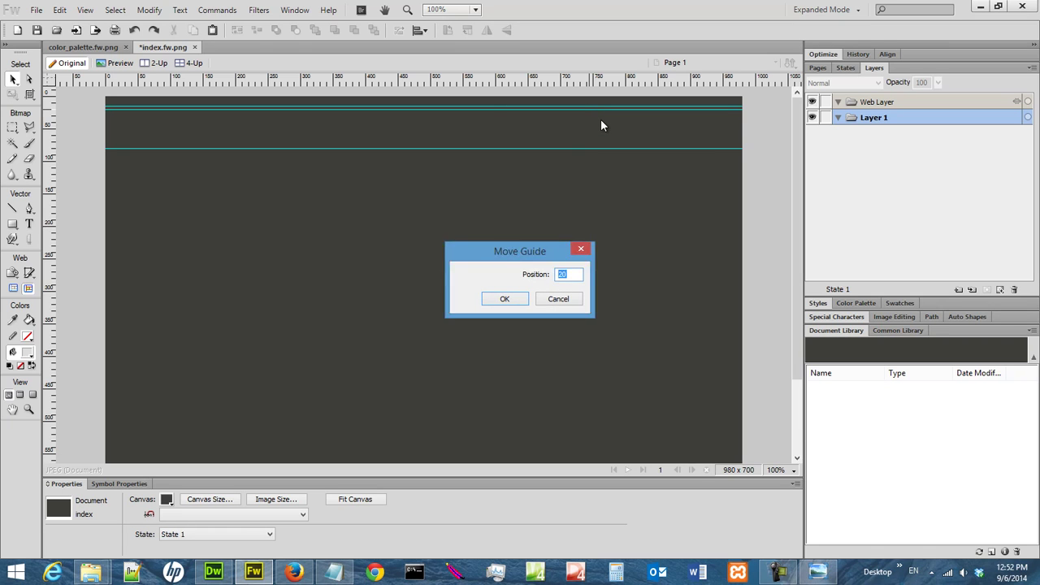
text(22)
key(Return)
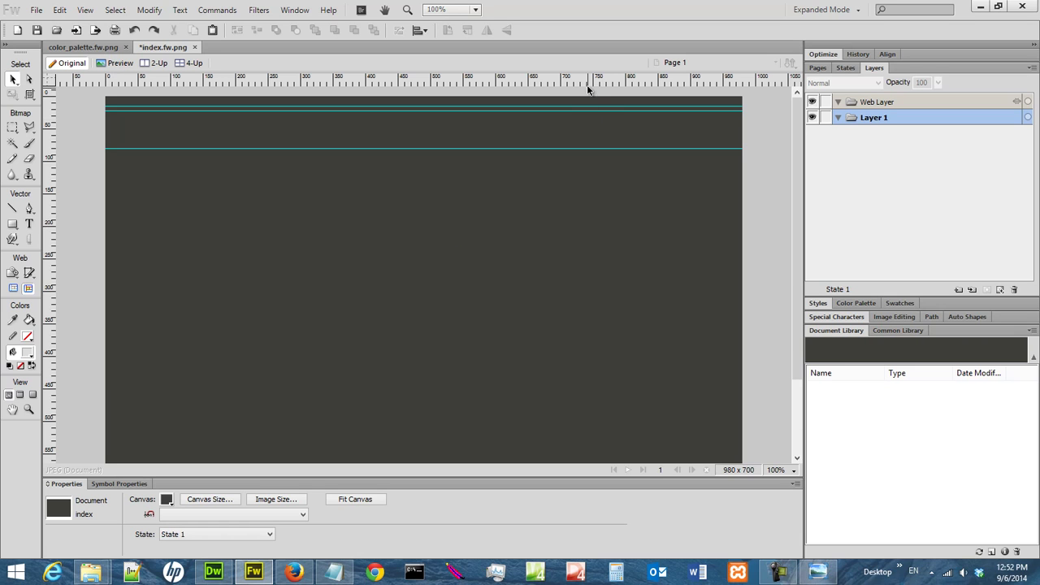
Step: Add a horizontal guide positioned at 40 px
drag(586, 84, 586, 121)
double_click(586, 122)
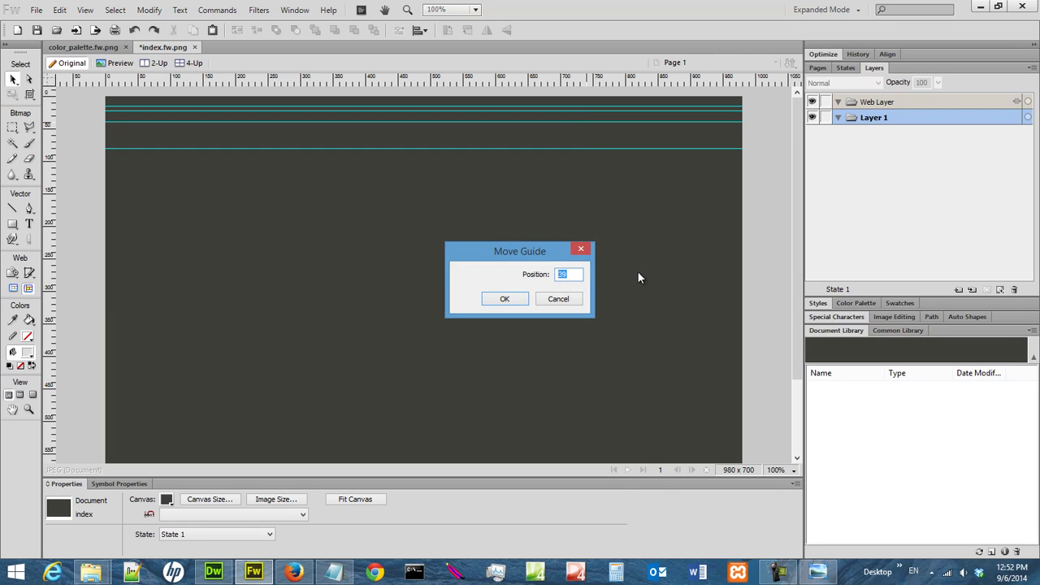
text(40)
key(Return)
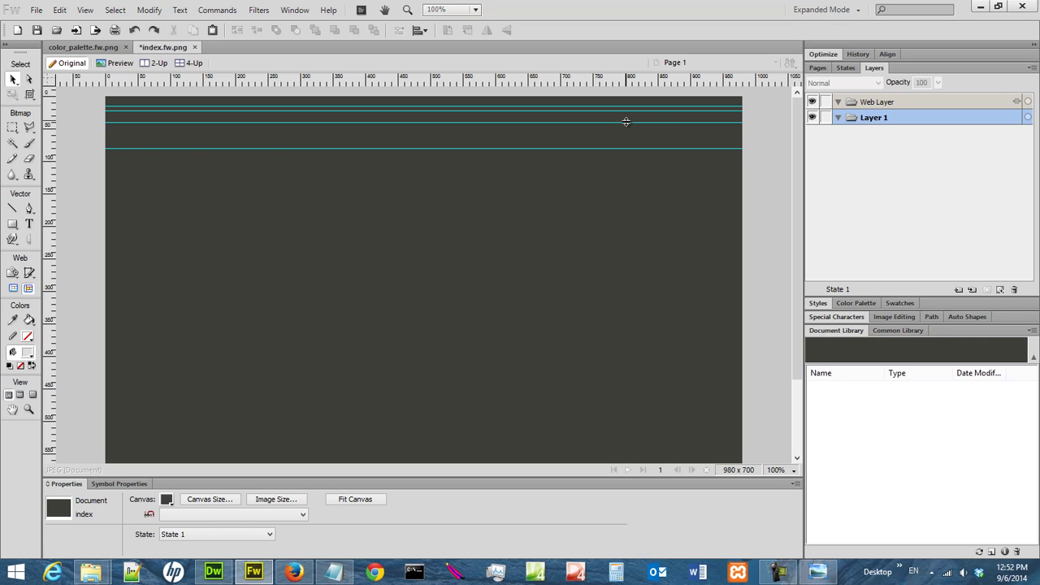
Step: Add a horizontal guide at 64 px, then bring the sketch back up for reference
drag(623, 82, 617, 133)
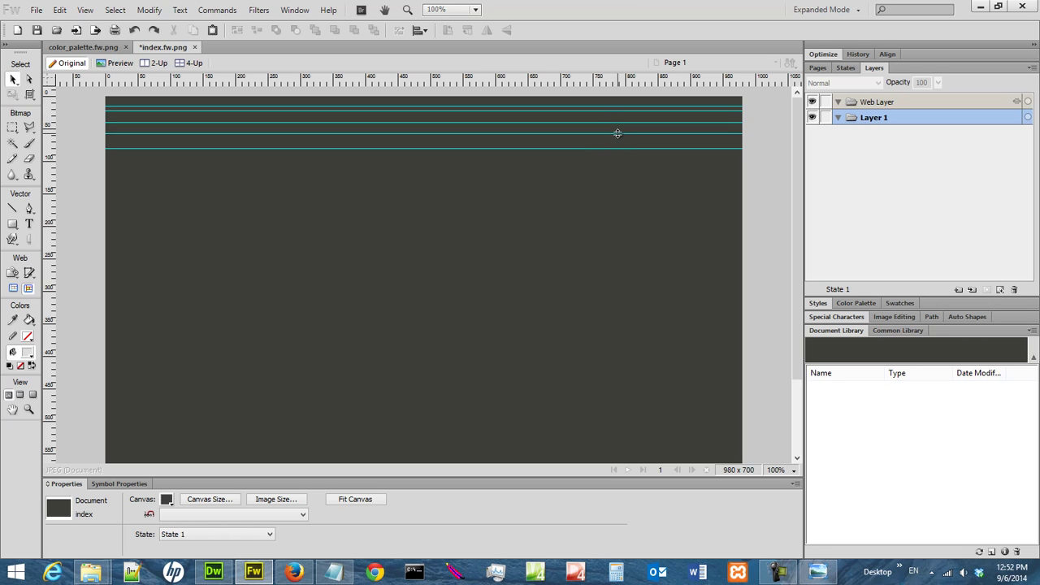
double_click(618, 134)
text(64)
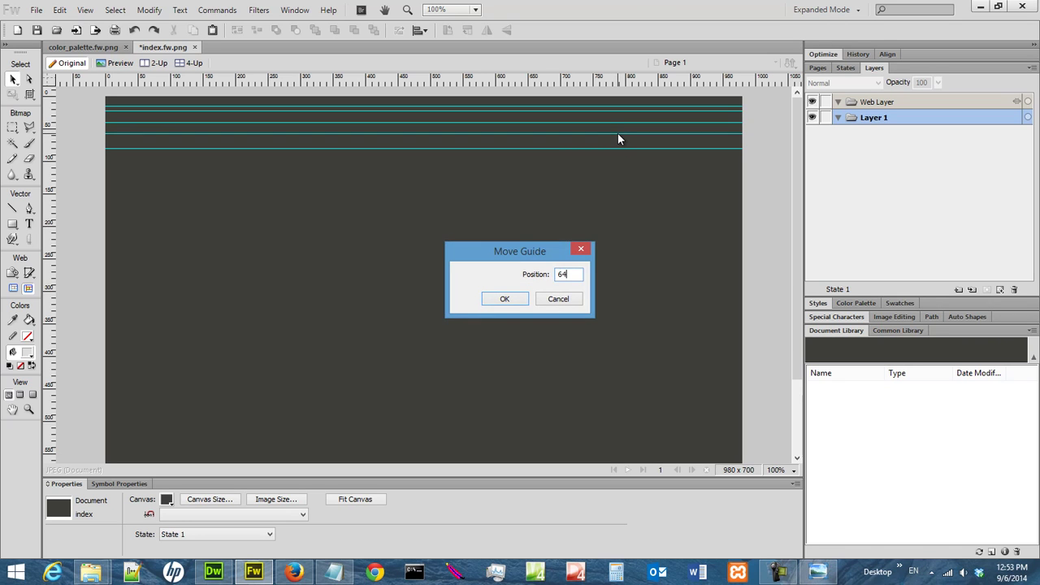
key(Return)
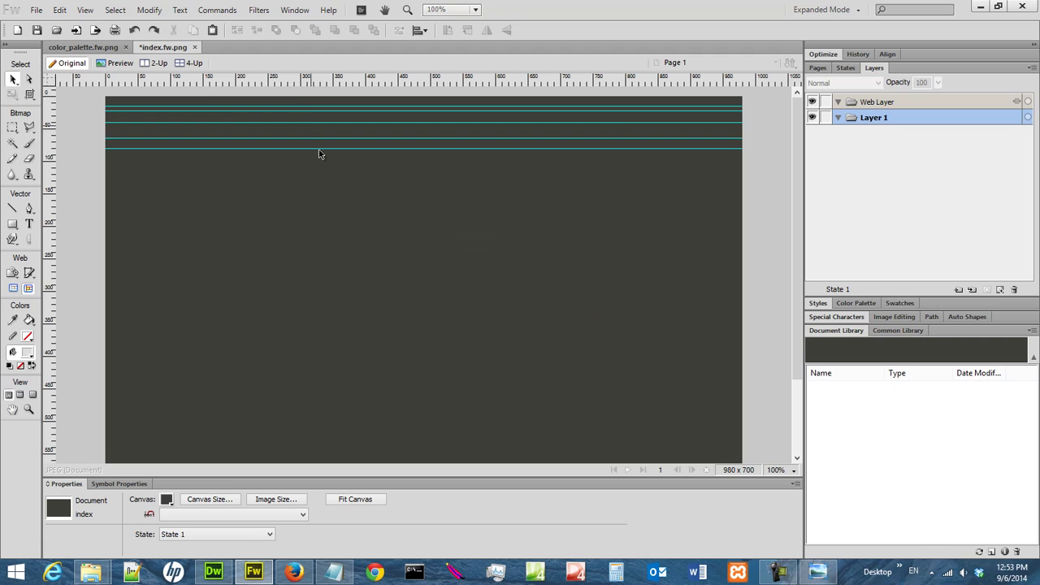
click(819, 573)
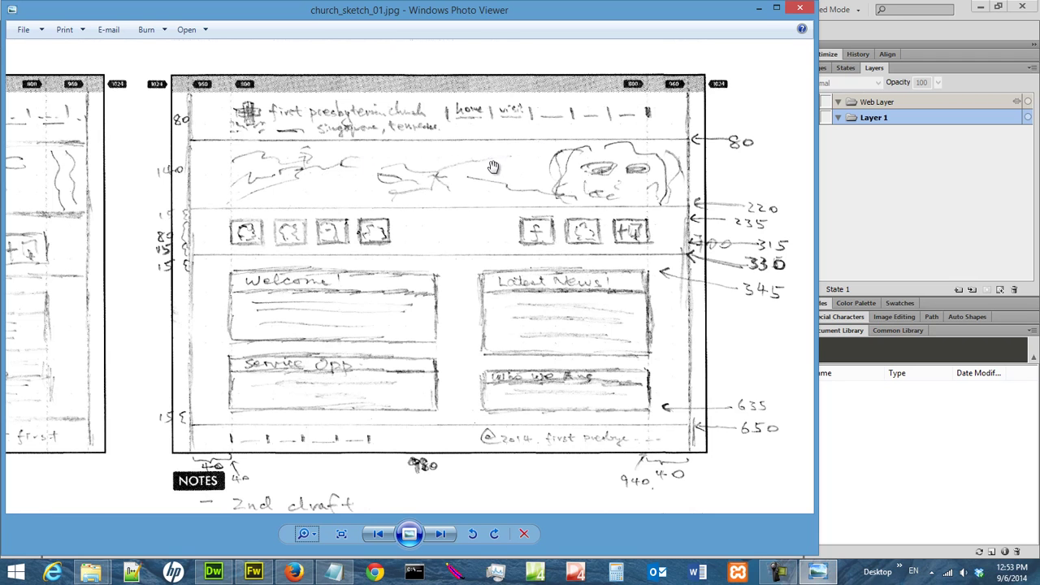
Step: Minimize the church_sketch_01.jpg viewer to return to the guided Fireworks canvas
click(758, 8)
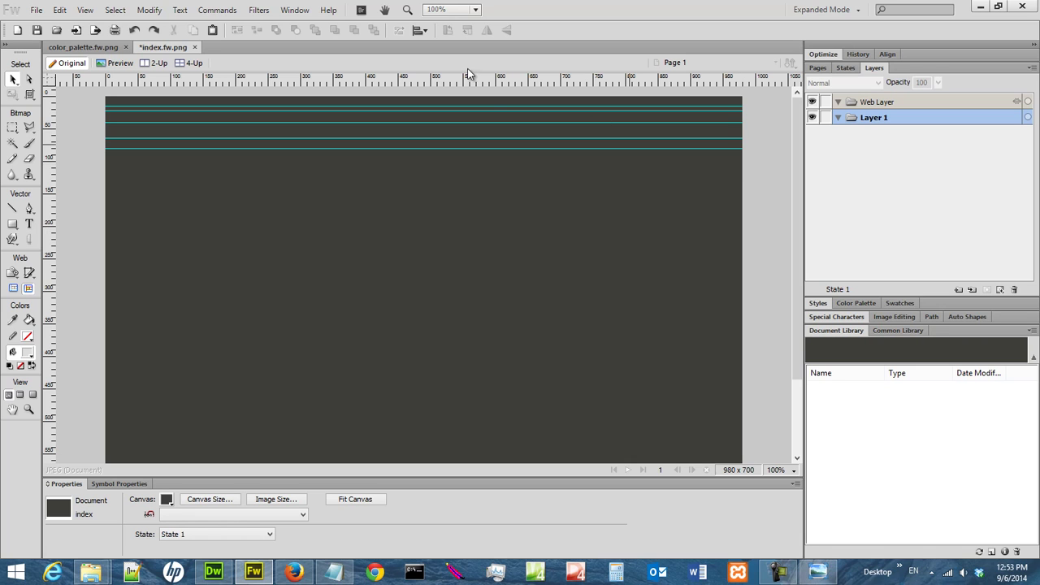
Step: Add a horizontal guide positioned at 220 px
drag(478, 79, 487, 231)
double_click(488, 233)
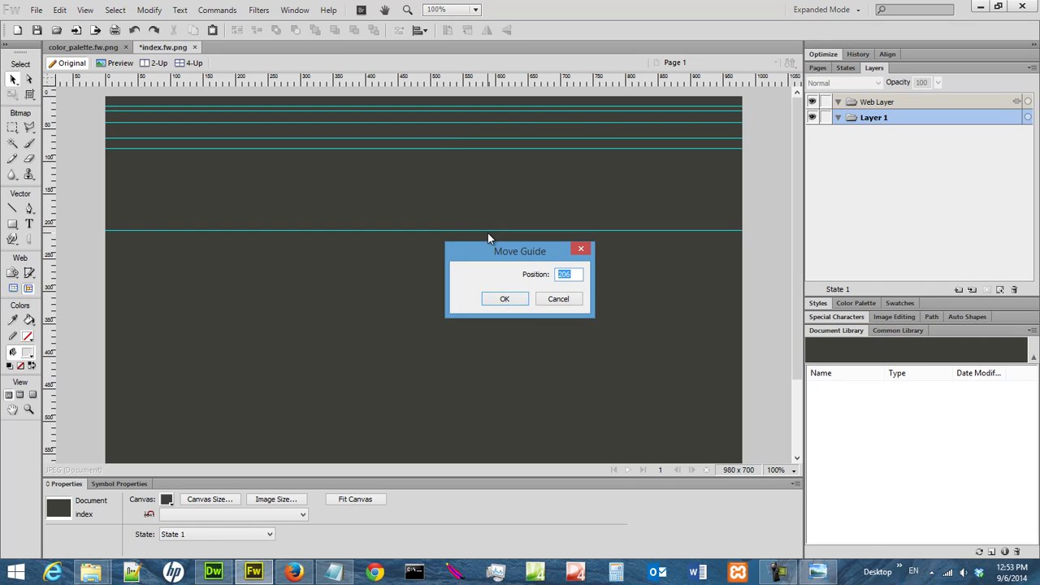
text(220)
key(Return)
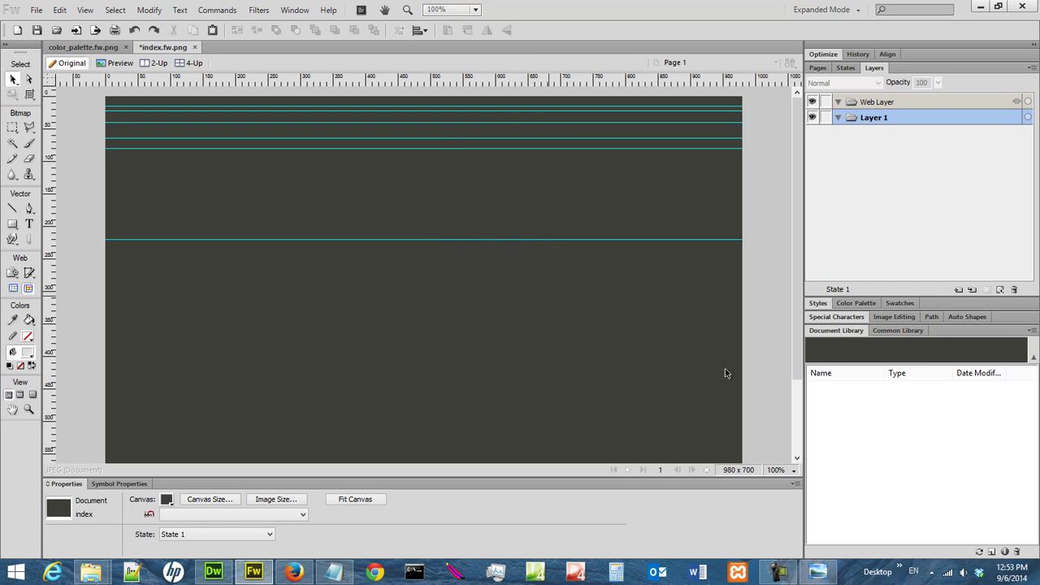
Step: After checking the sketch, add a horizontal guide at 235 px and reconfirm it
click(816, 574)
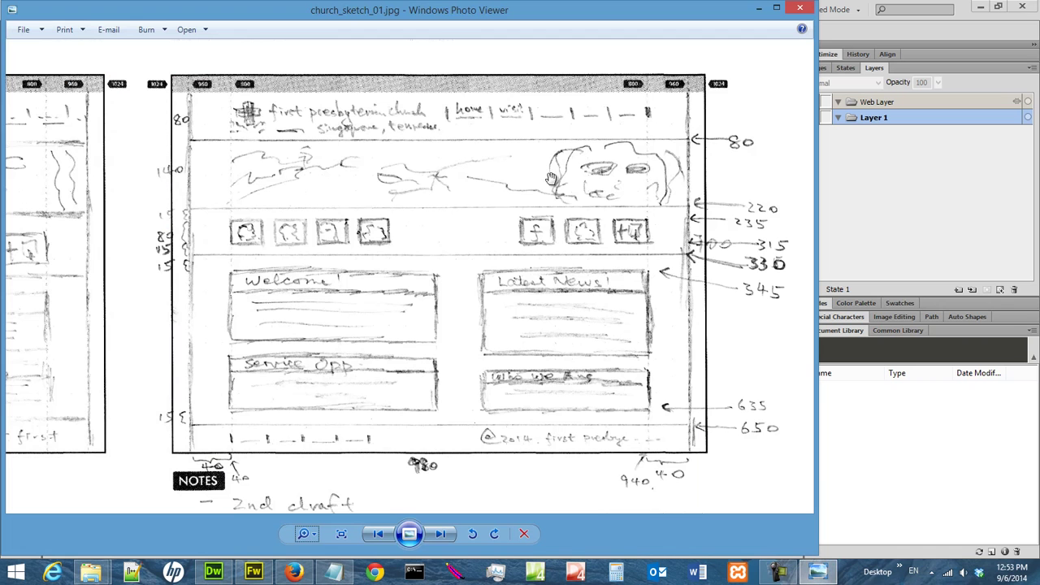
click(759, 9)
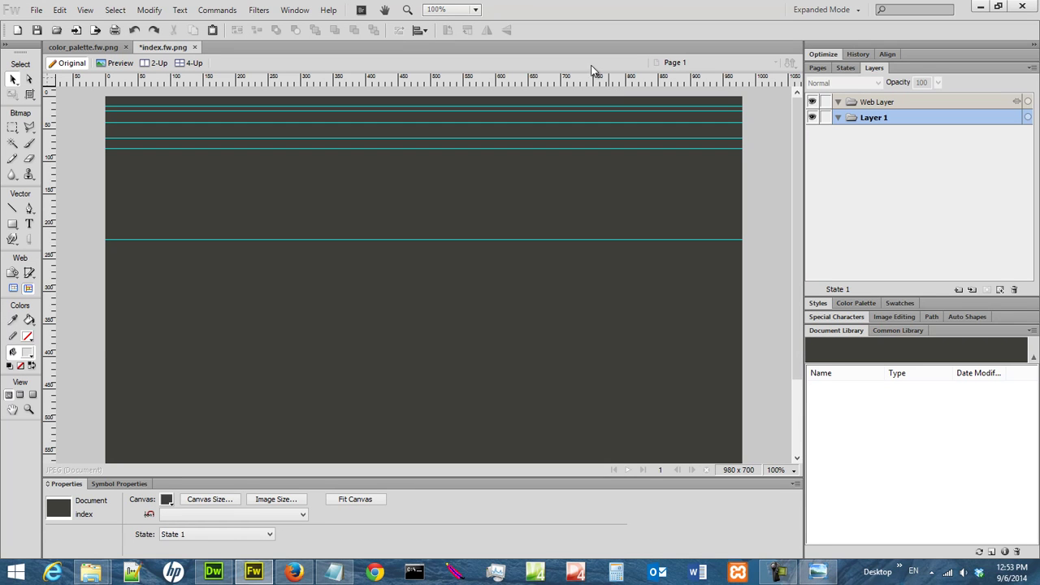
drag(483, 84, 513, 279)
double_click(513, 278)
text(235)
key(Return)
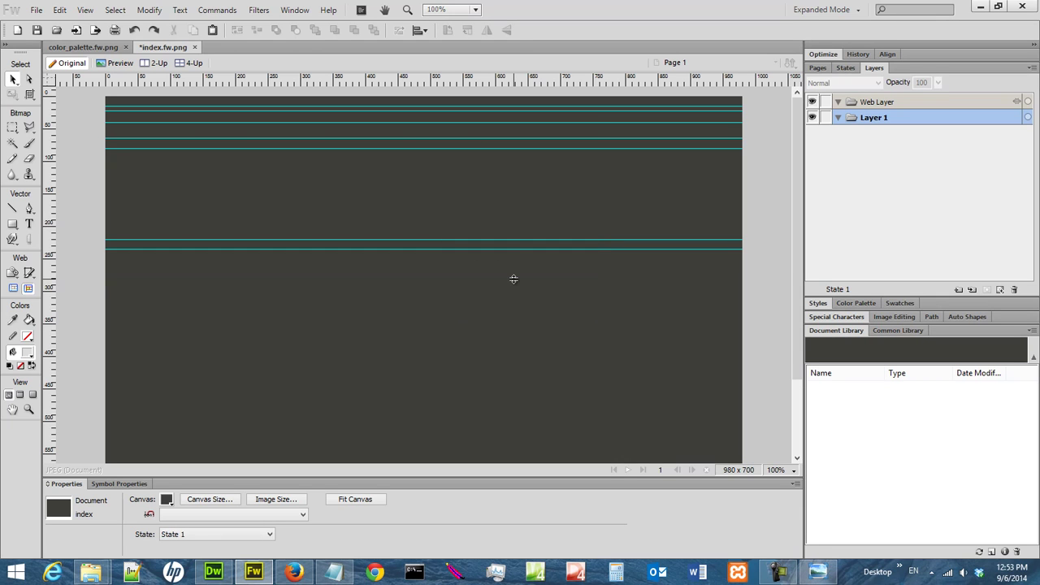
double_click(514, 249)
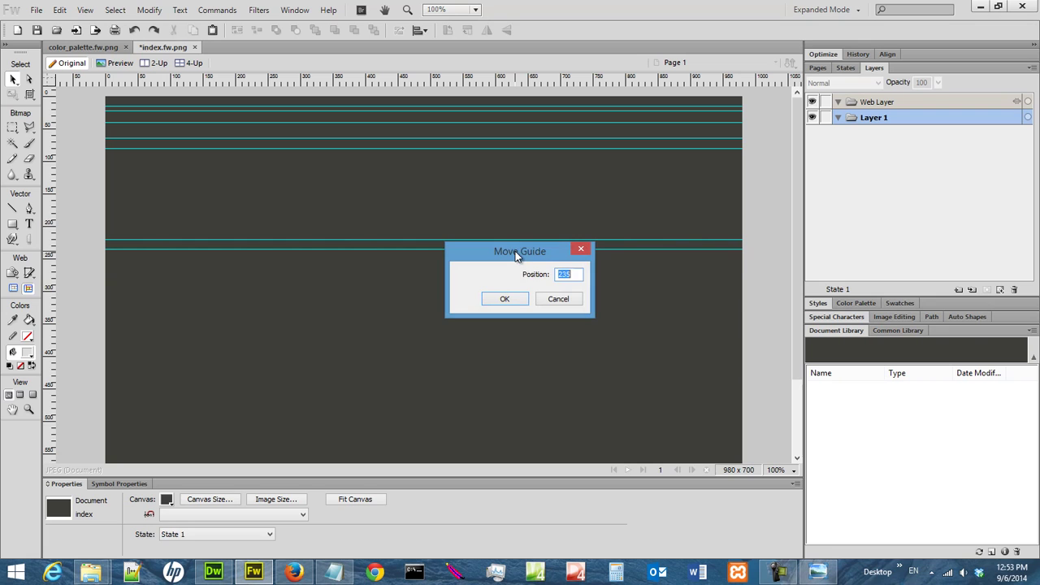
text(235)
key(Return)
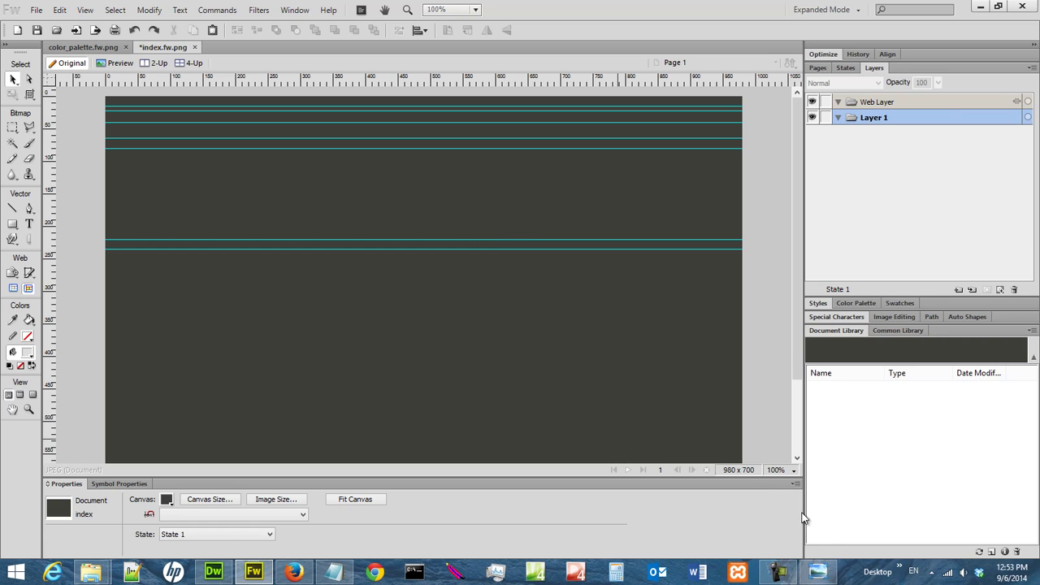
Step: Consult the sketch again, then add a horizontal guide at 310 px
click(818, 571)
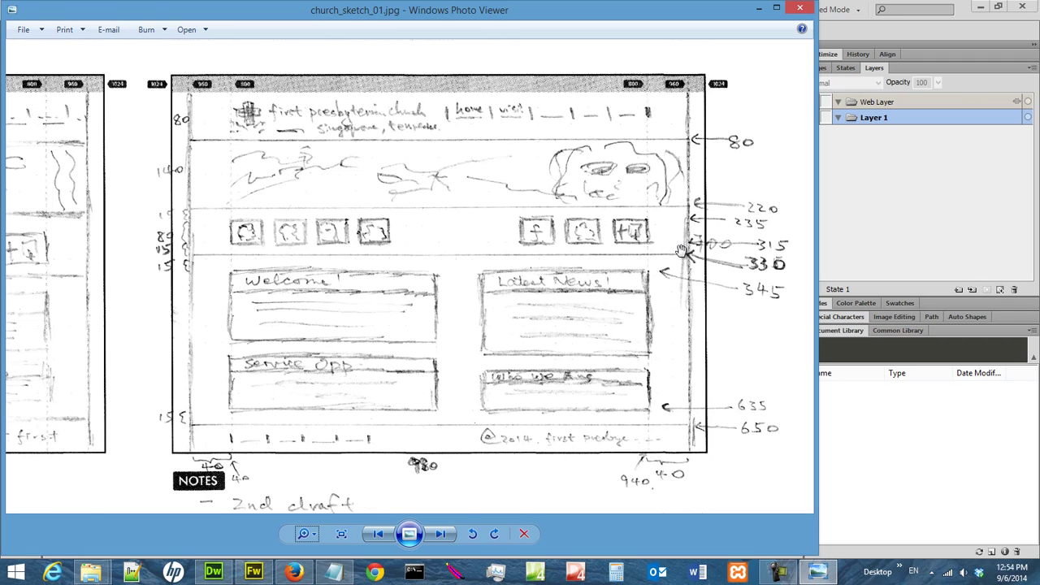
click(756, 12)
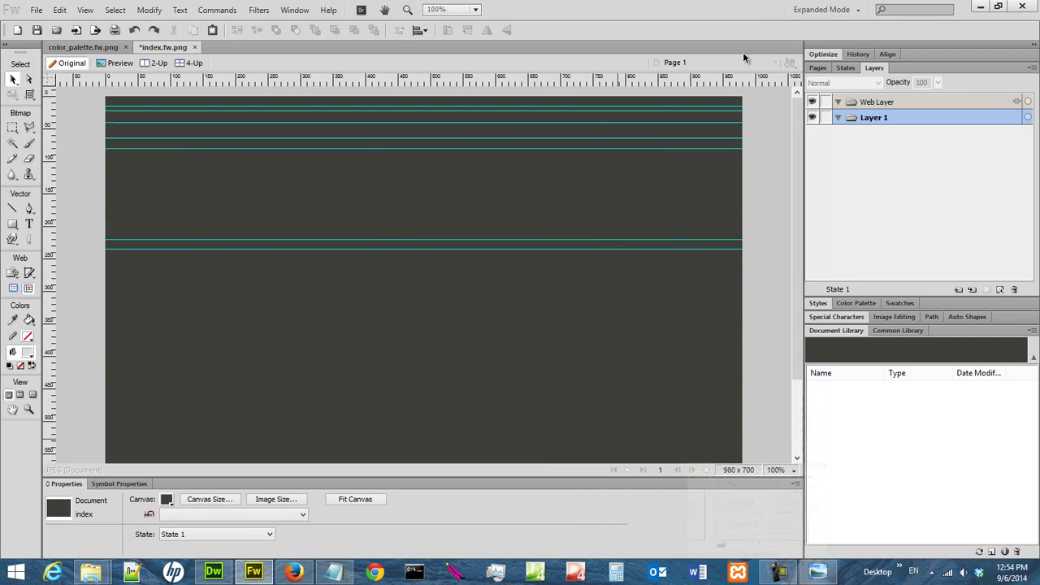
drag(574, 81, 586, 290)
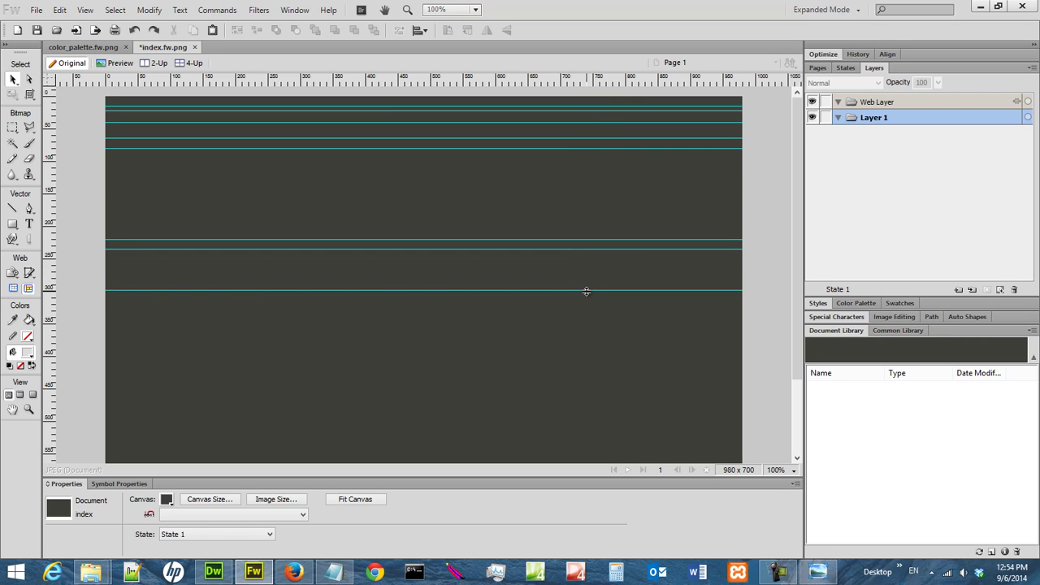
double_click(585, 290)
text(310)
key(Return)
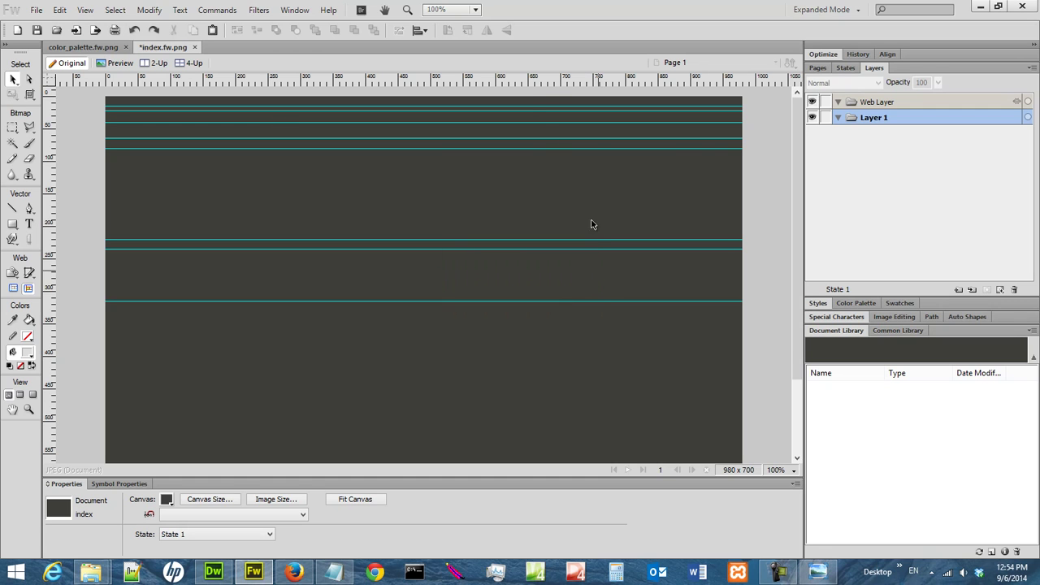
Step: Add a horizontal guide at 330 px and bring the sketch back up
drag(530, 87, 556, 317)
double_click(555, 316)
text(330)
key(Return)
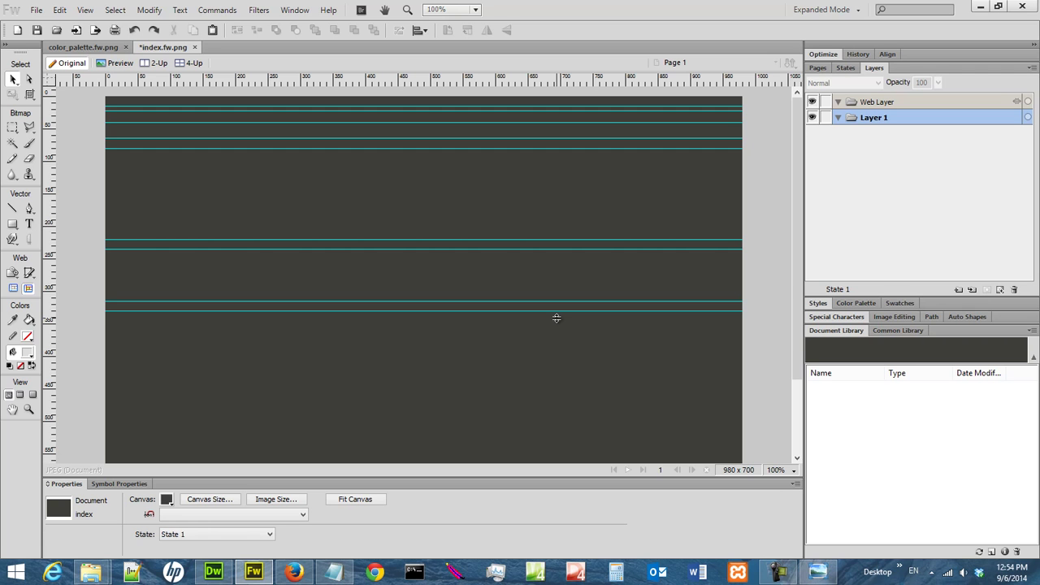
click(821, 572)
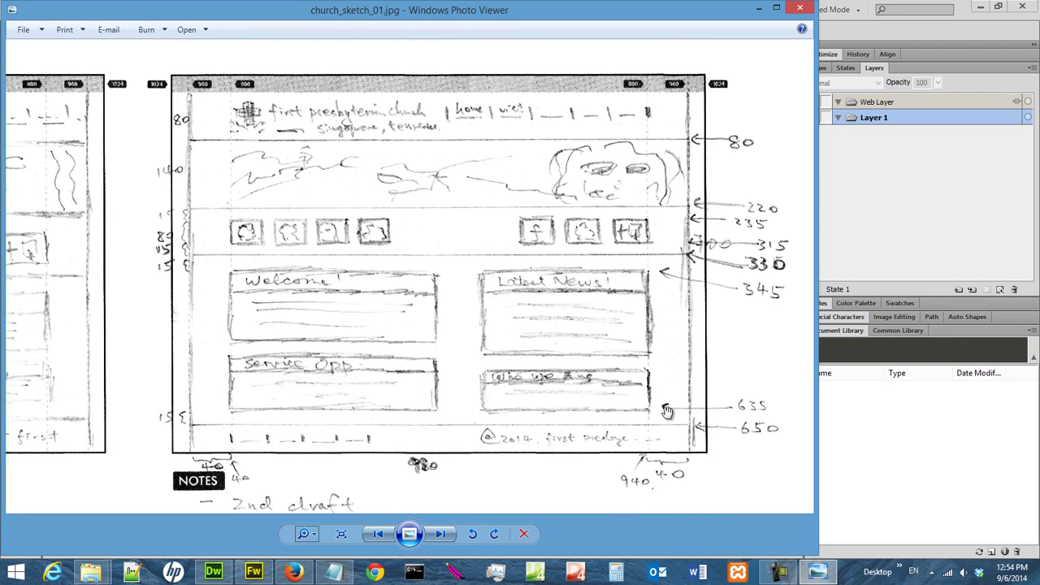
Step: Hide the sketch and add a horizontal guide positioned at 350 px
click(761, 9)
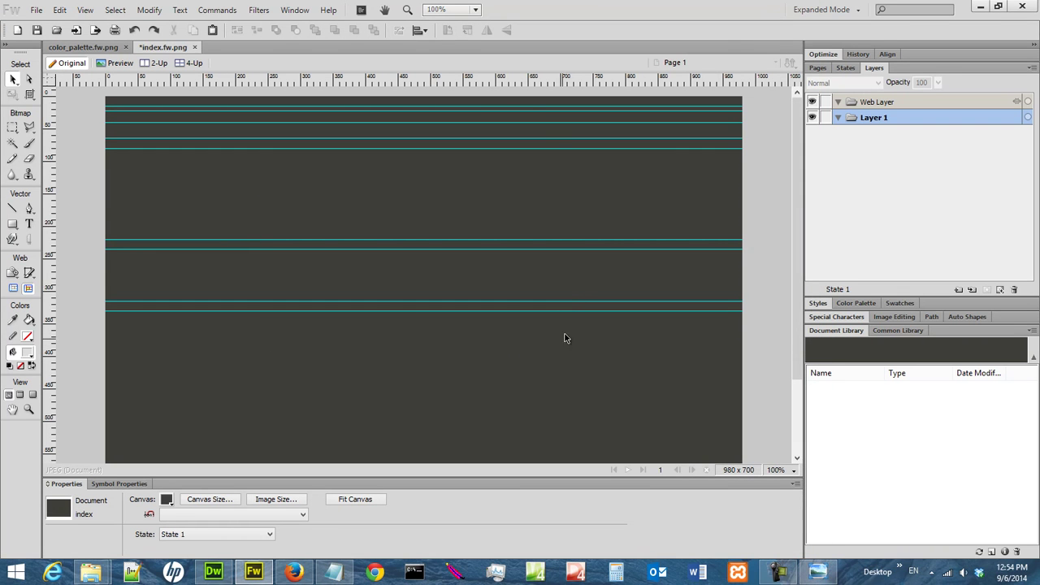
drag(514, 84, 518, 332)
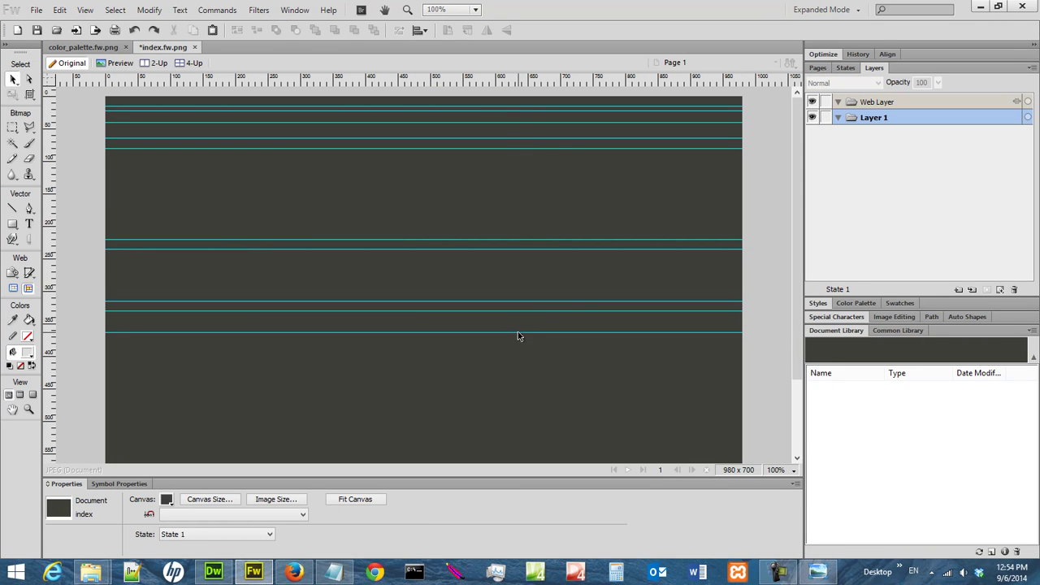
double_click(518, 334)
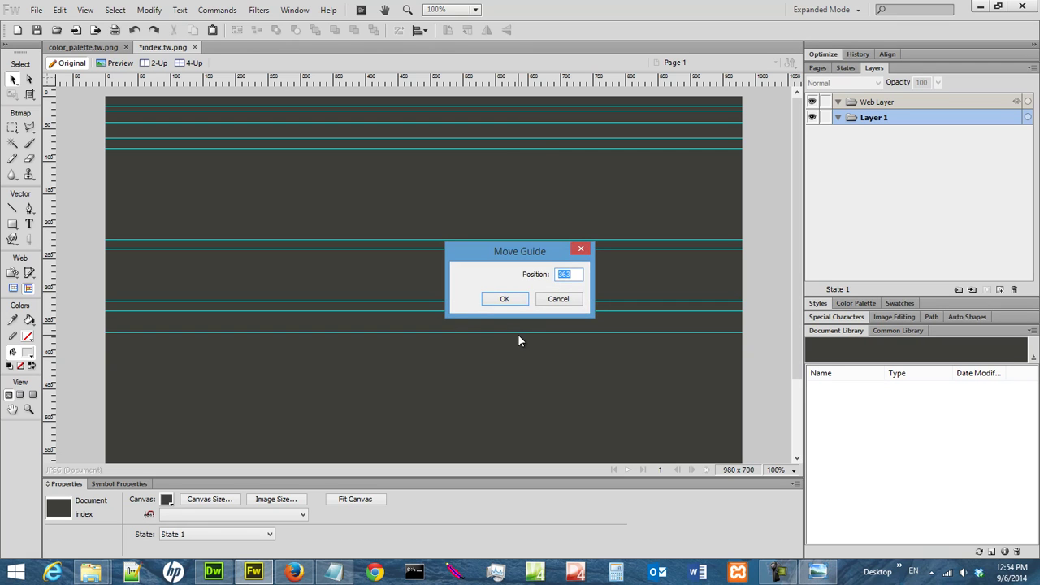
text(350)
key(Return)
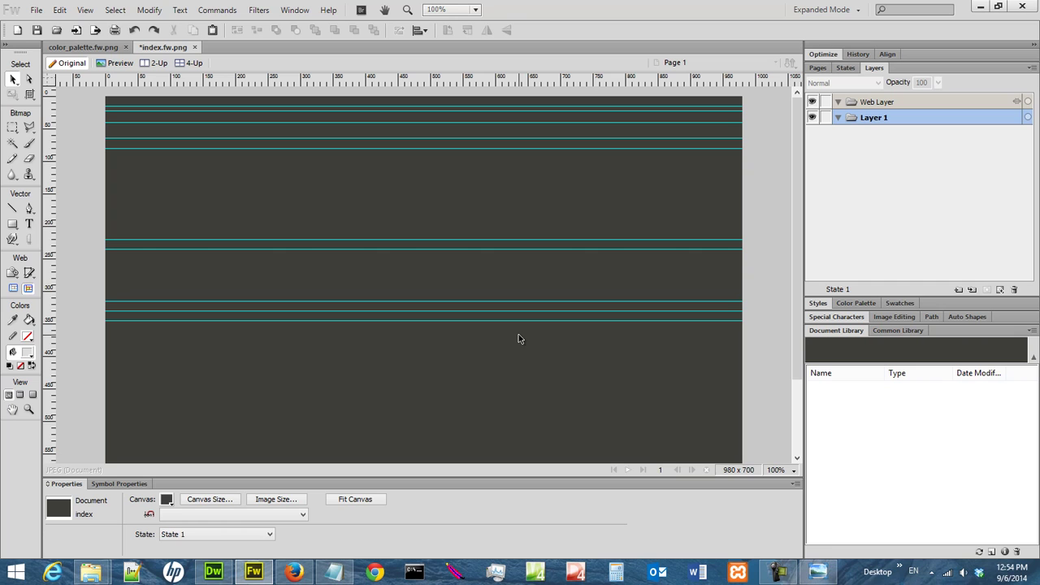
Step: Add another horizontal guide lower down, positioned at 635 px
drag(469, 80, 504, 409)
double_click(504, 409)
text(635)
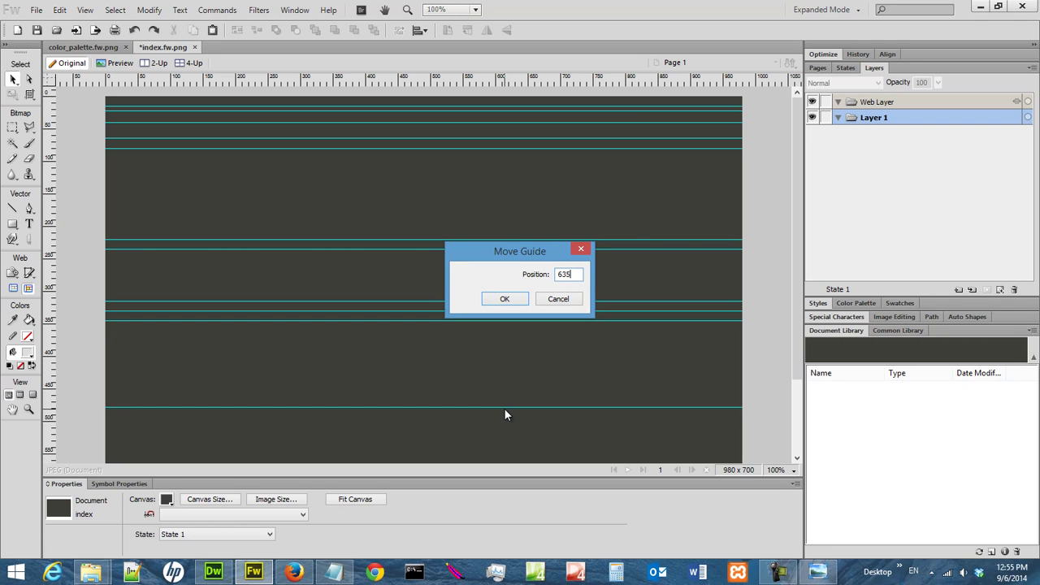
key(Return)
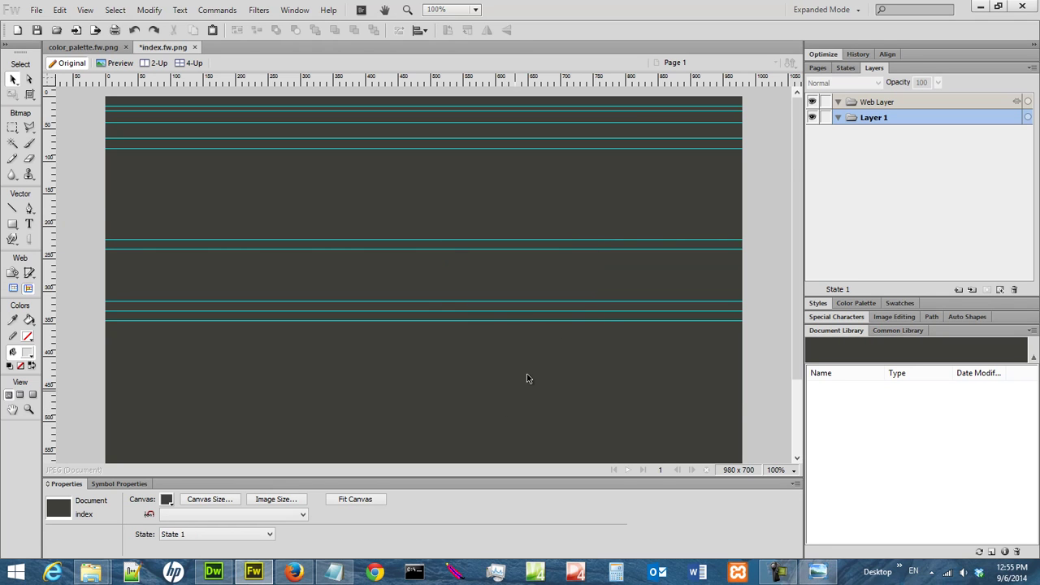
scroll(557, 327, down, 3)
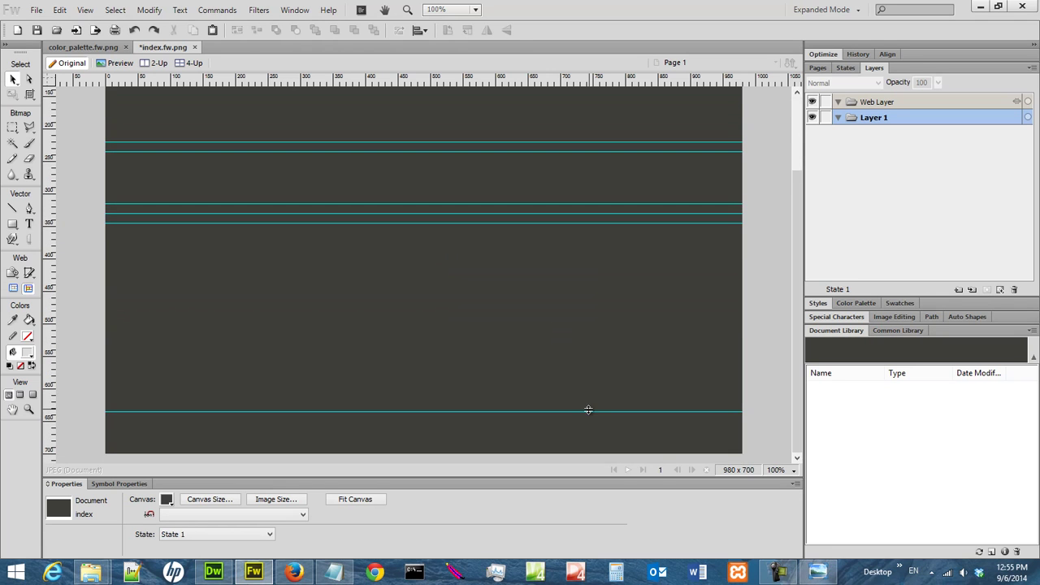
Step: Check the sketch's footer measurement, then add a guide near the canvas bottom, entering 550
click(832, 575)
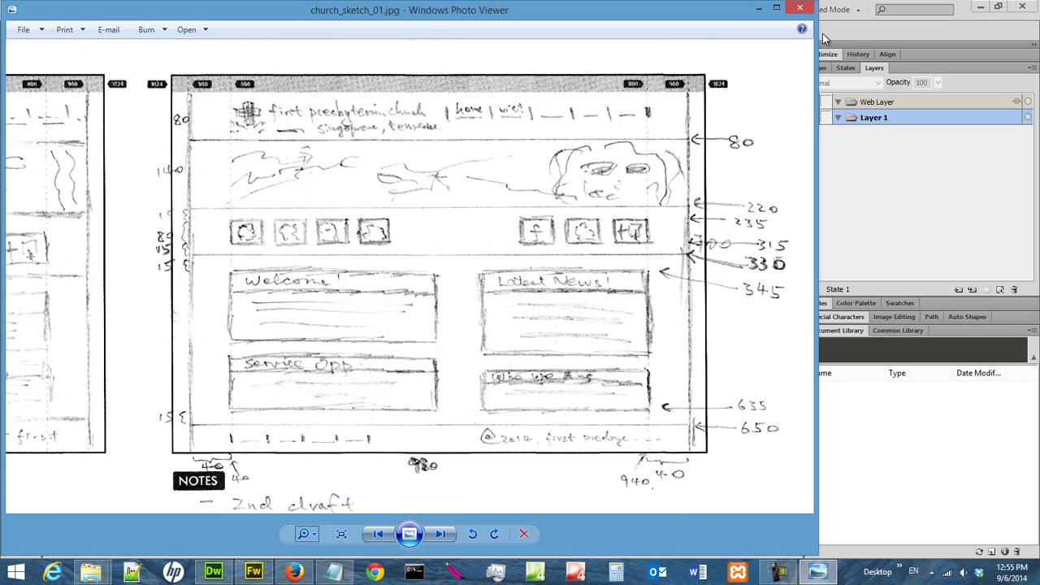
click(801, 8)
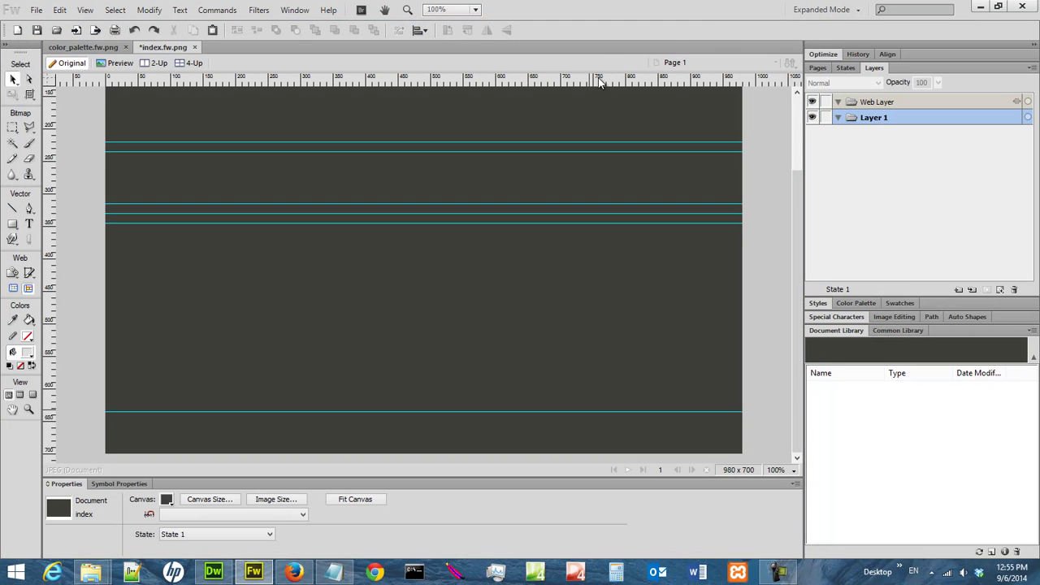
drag(603, 78, 633, 423)
double_click(635, 425)
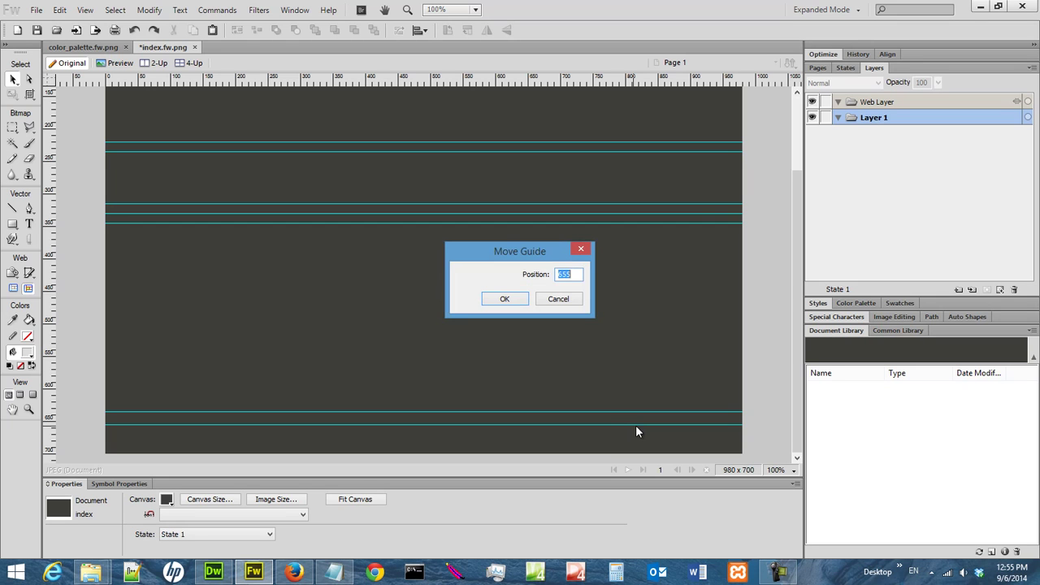
text(550)
key(Return)
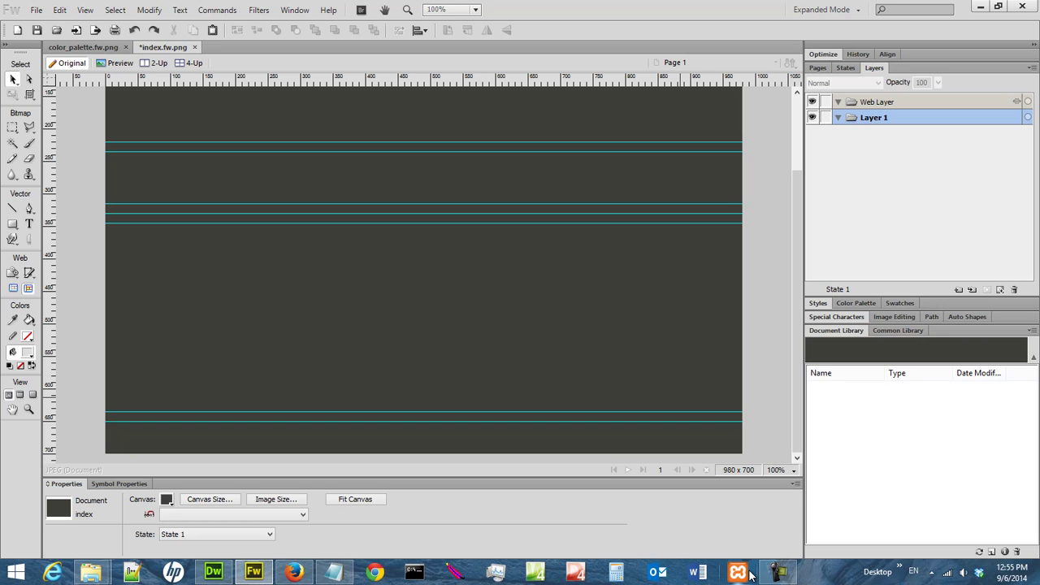
Step: From web_design > church_13_sketches in Explorer, open church_sketch_01.jpg with Windows Photo Viewer
mouse_move(91, 574)
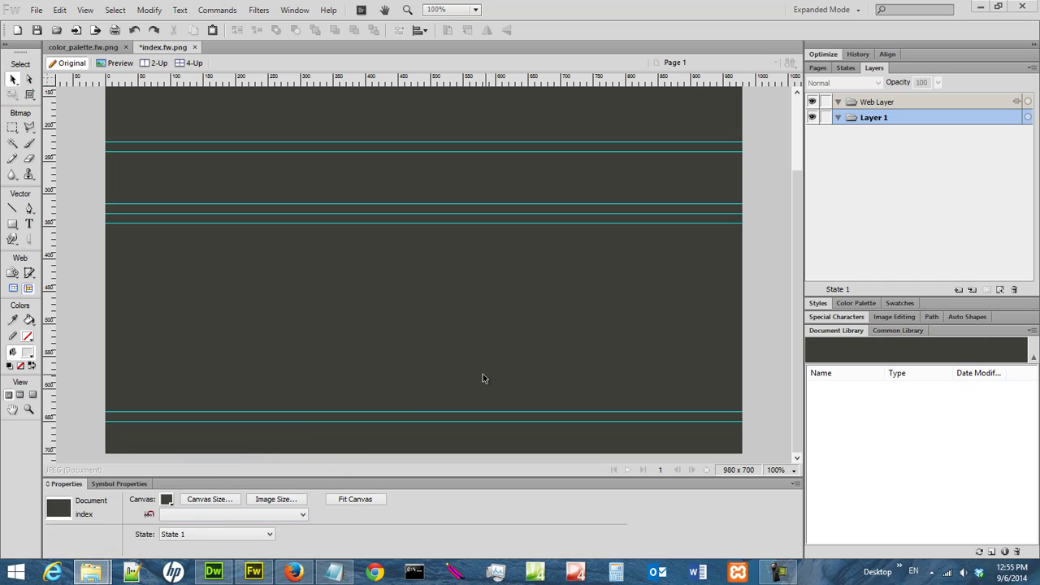
click(80, 502)
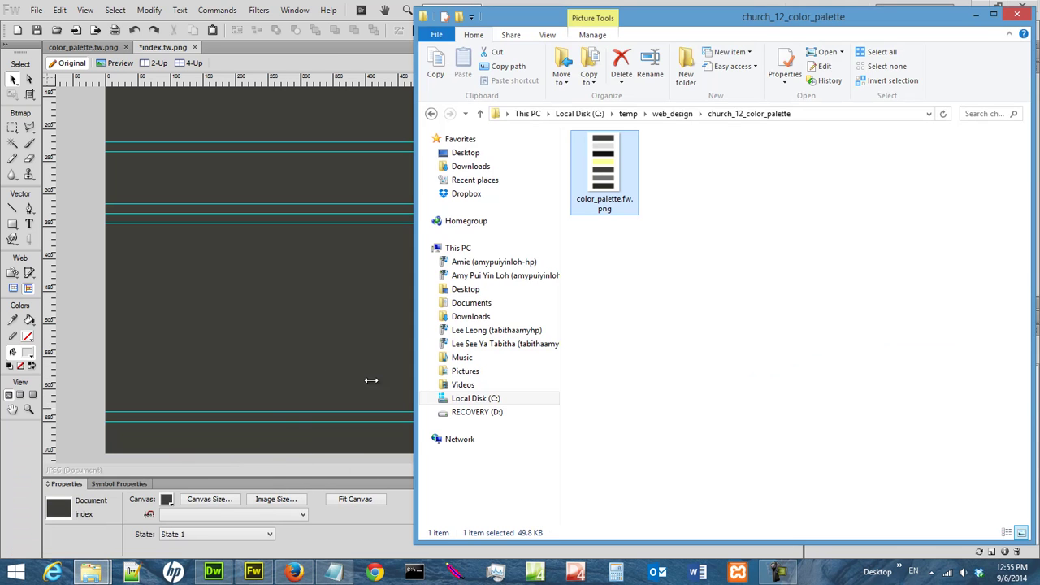
click(667, 116)
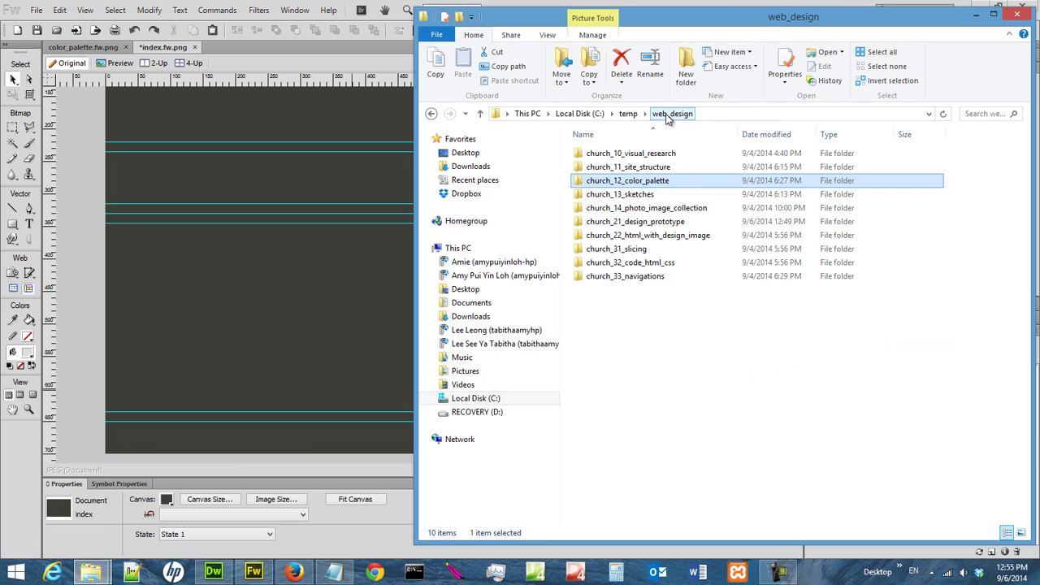
double_click(697, 195)
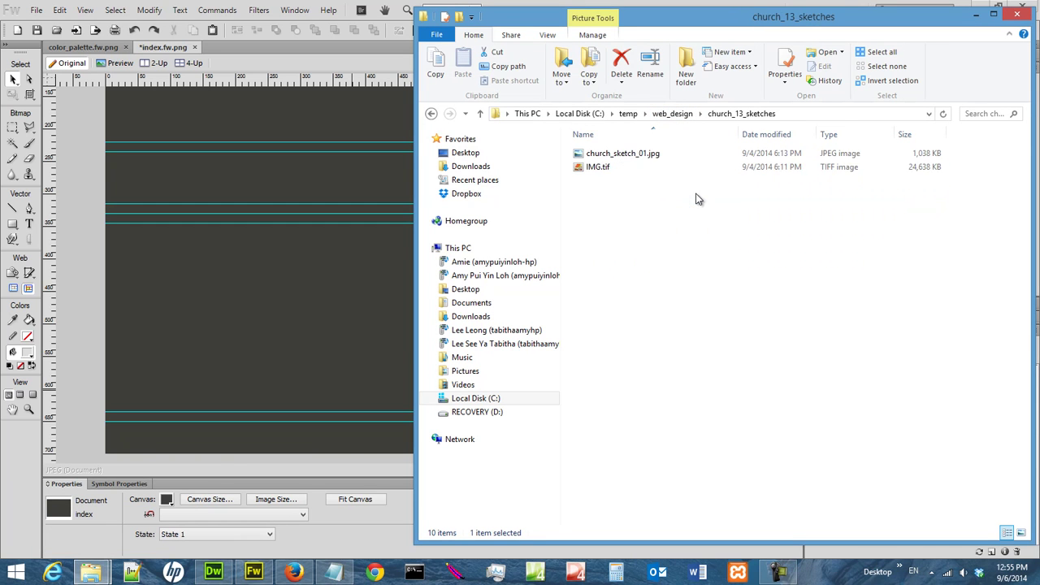
right_click(620, 151)
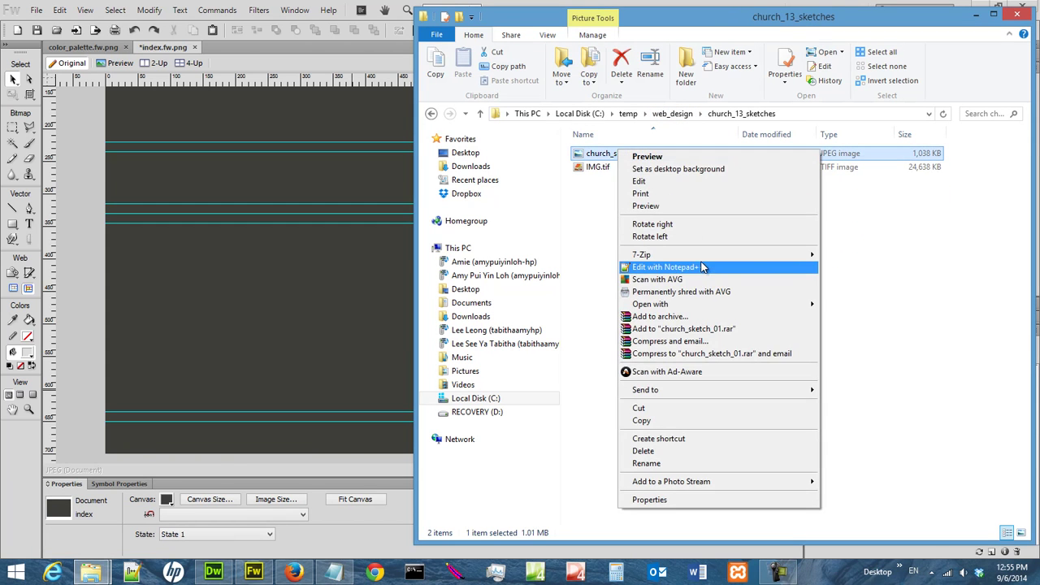
mouse_move(713, 304)
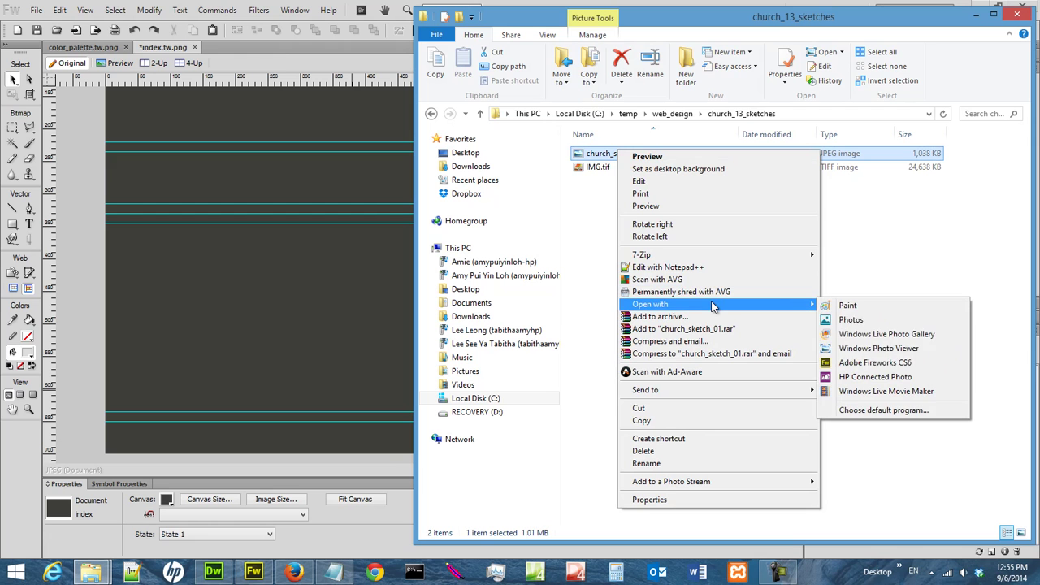
click(881, 349)
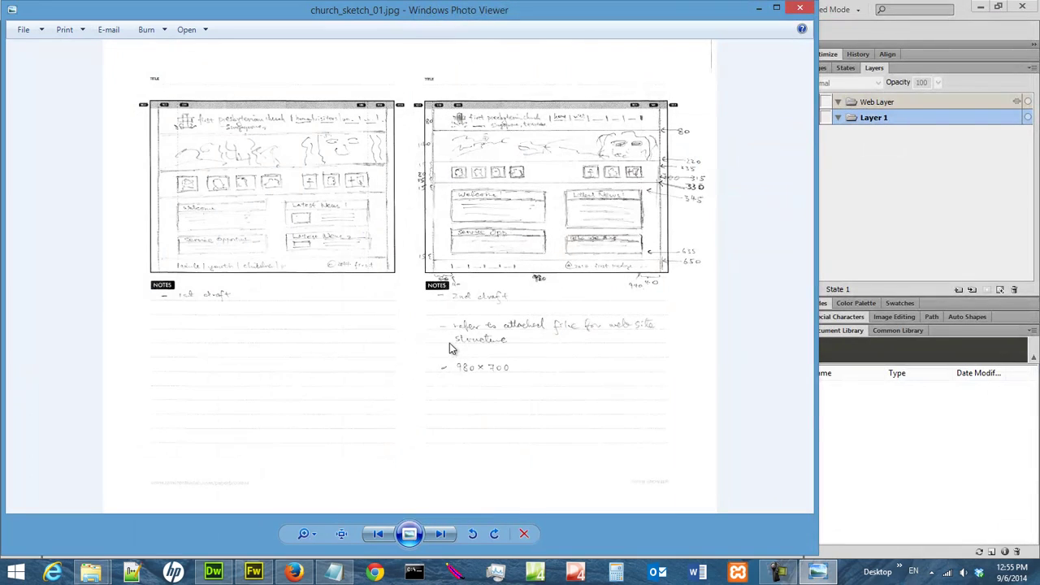
Step: Zoom in on the sketch to read its lower-left measurements, then zoom out and minimize Photo Viewer
click(307, 533)
drag(313, 528, 314, 484)
mouse_move(528, 244)
mouse_down()
mouse_move(258, 355)
mouse_move(92, 388)
mouse_up()
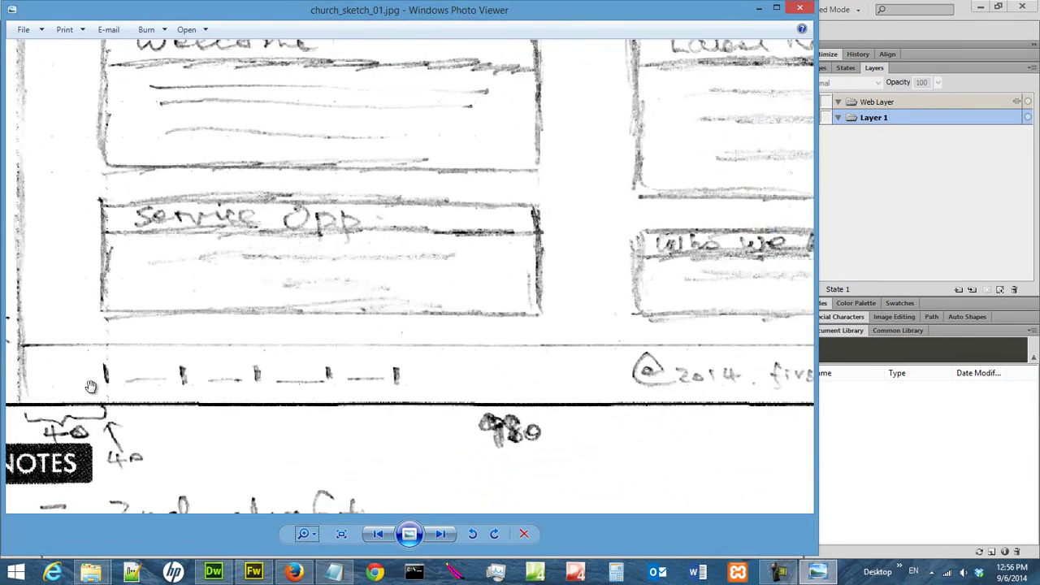
click(306, 533)
drag(315, 524, 315, 543)
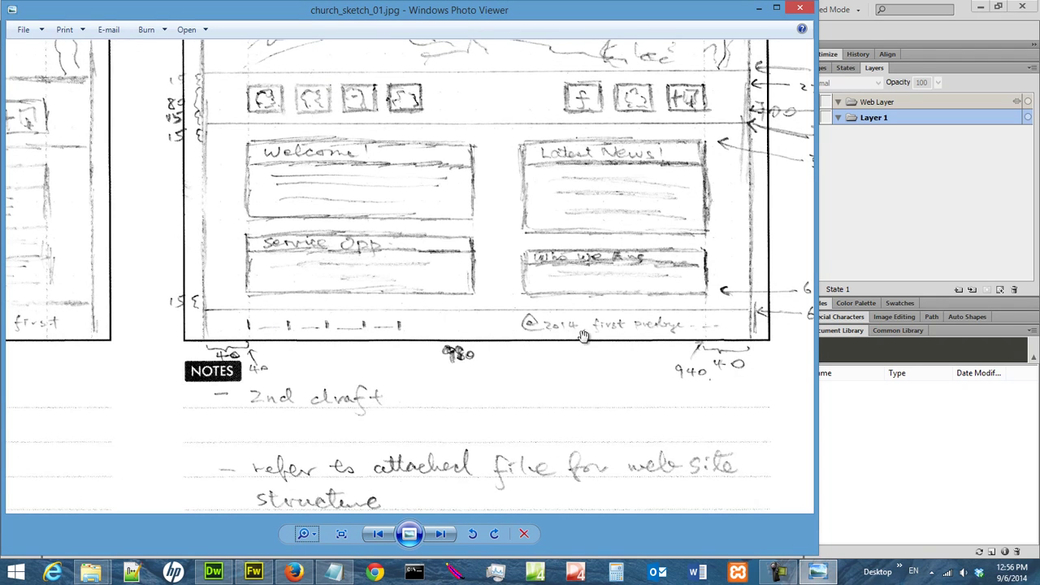
click(767, 8)
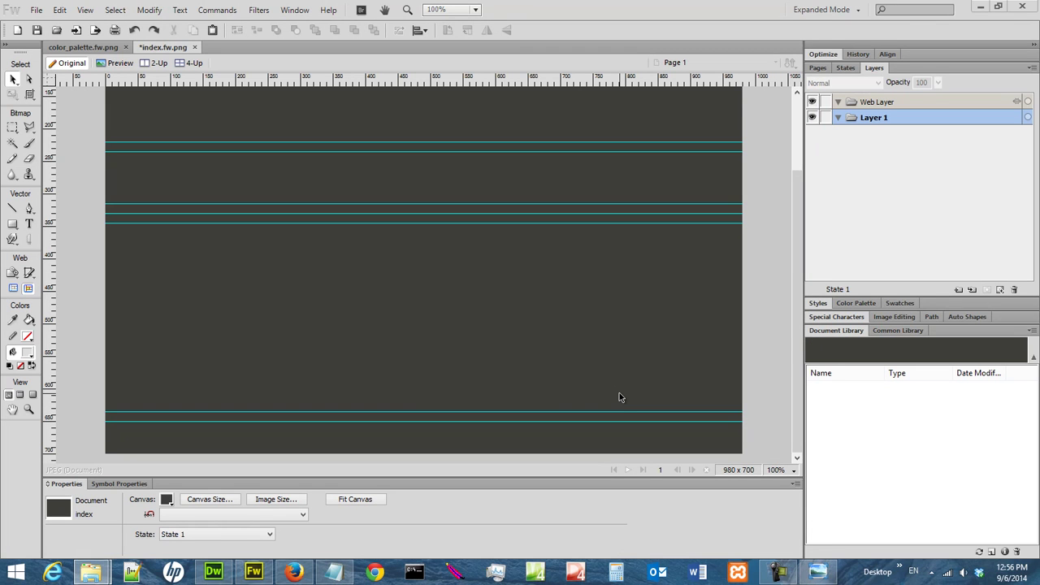
Step: Add two horizontal guides from the top ruler at 652 px and 665 px
drag(372, 79, 510, 429)
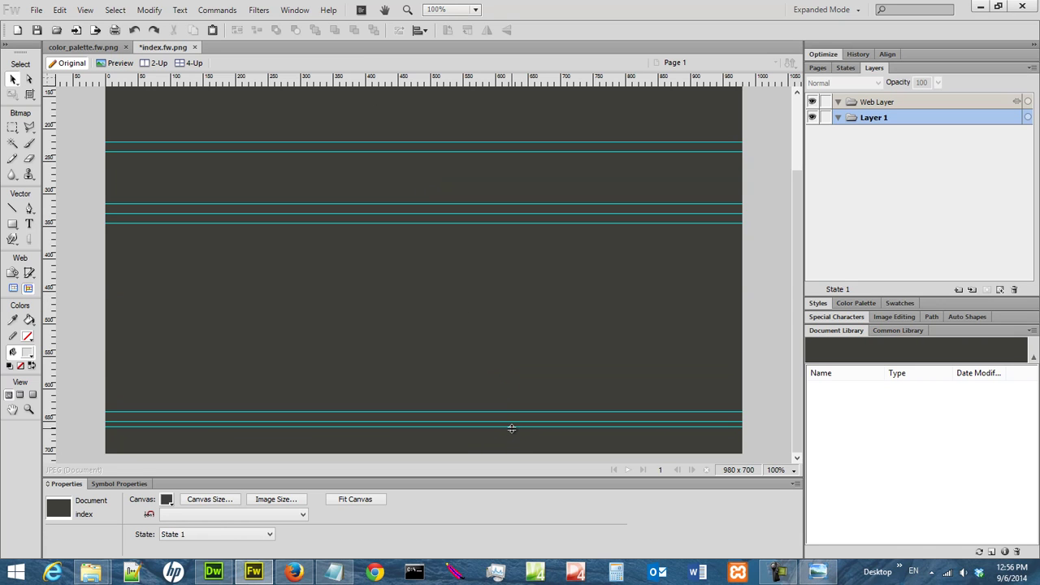
double_click(512, 425)
text(652)
key(Return)
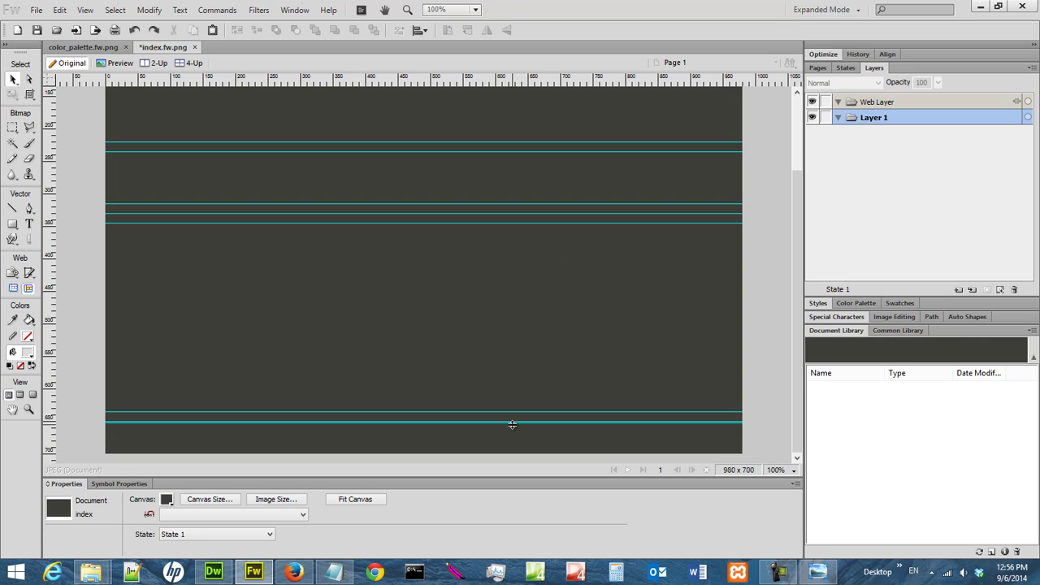
drag(499, 85, 582, 430)
double_click(584, 431)
text(665)
key(Return)
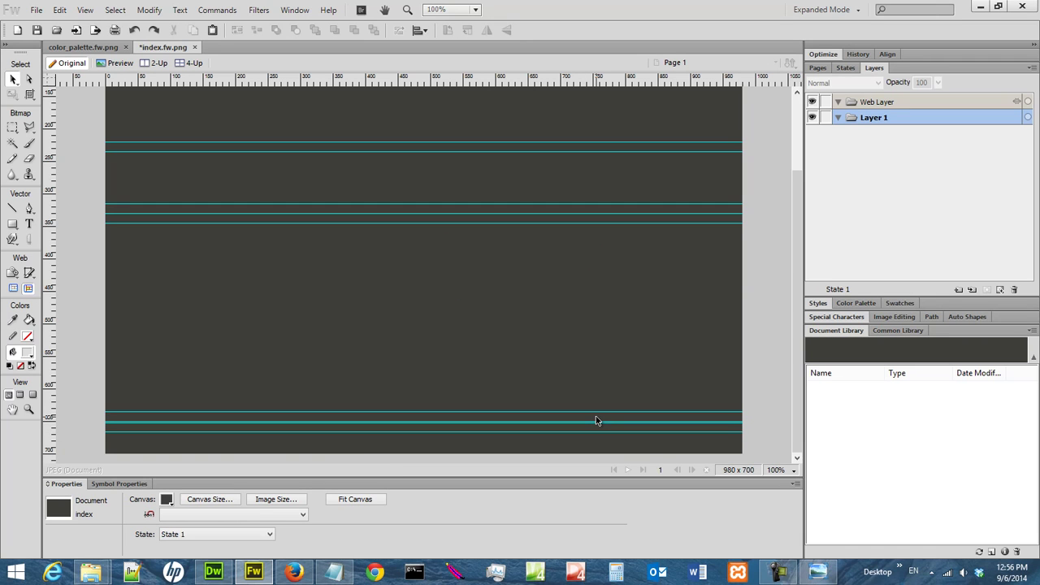
Step: Add two more horizontal guides at 680 px and 698 px near the canvas bottom
drag(492, 86, 539, 444)
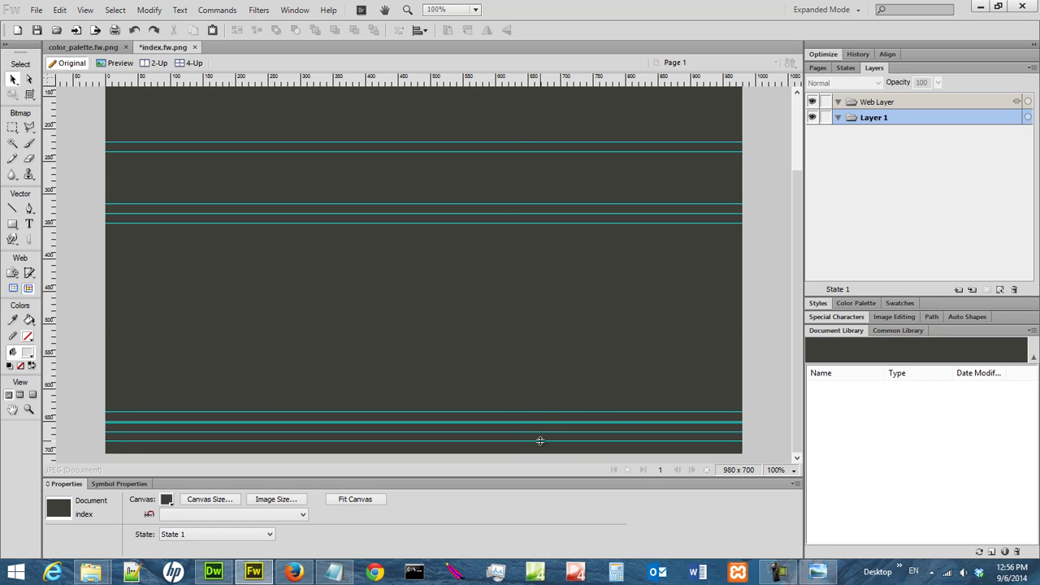
double_click(541, 442)
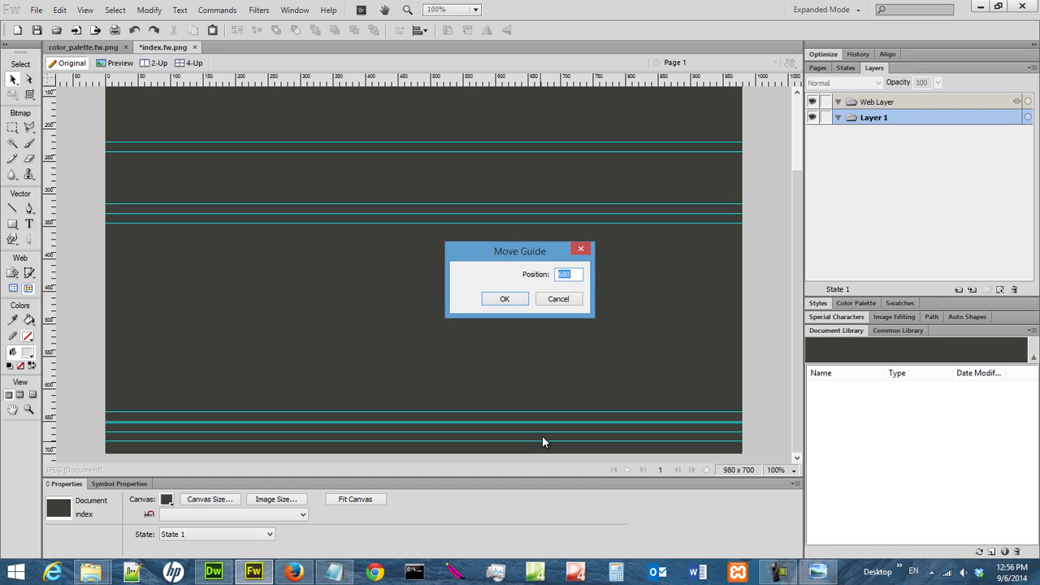
text(680)
key(Return)
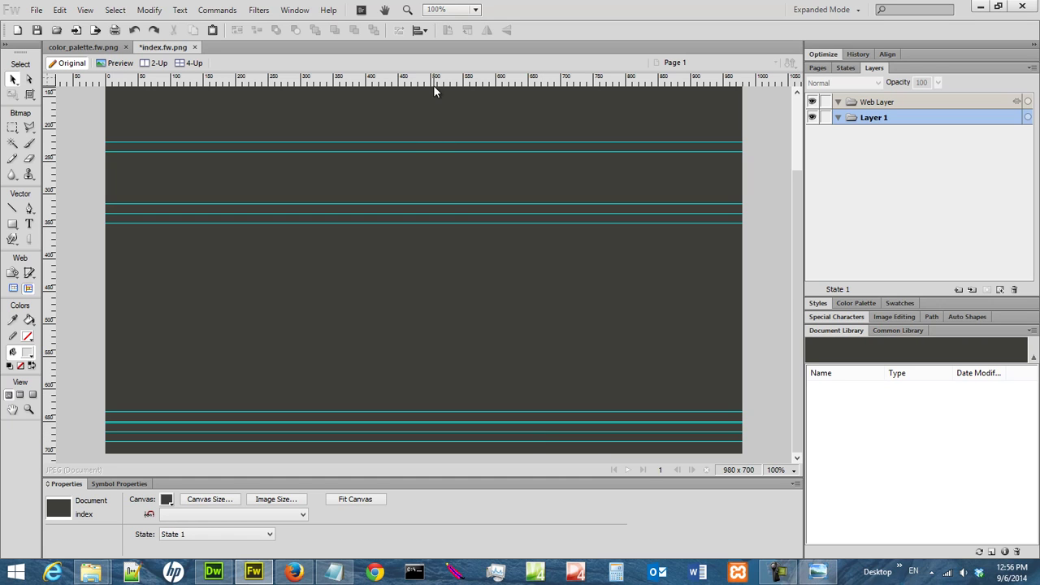
drag(433, 84, 511, 448)
double_click(512, 448)
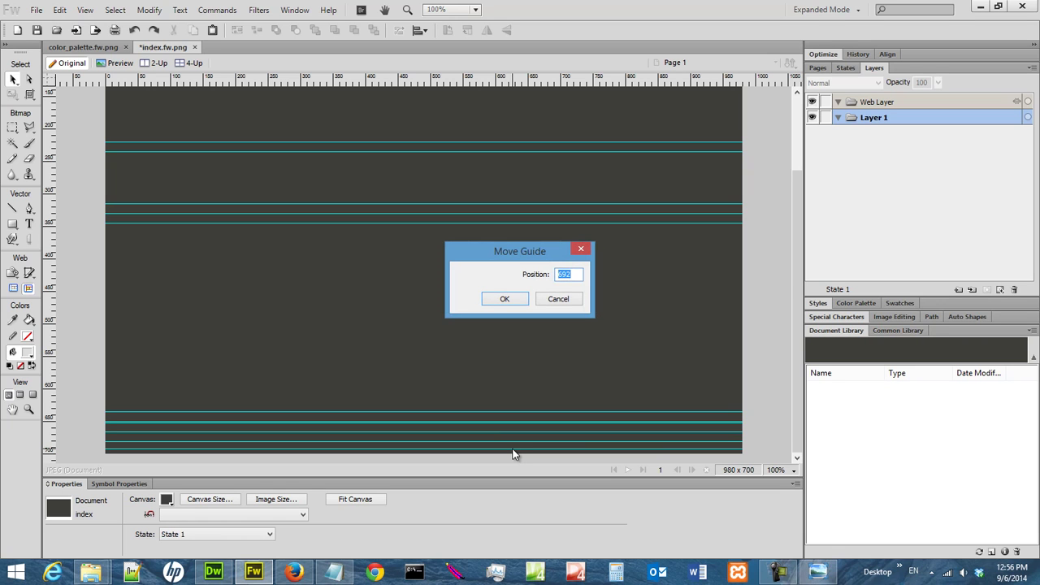
text(698)
key(Return)
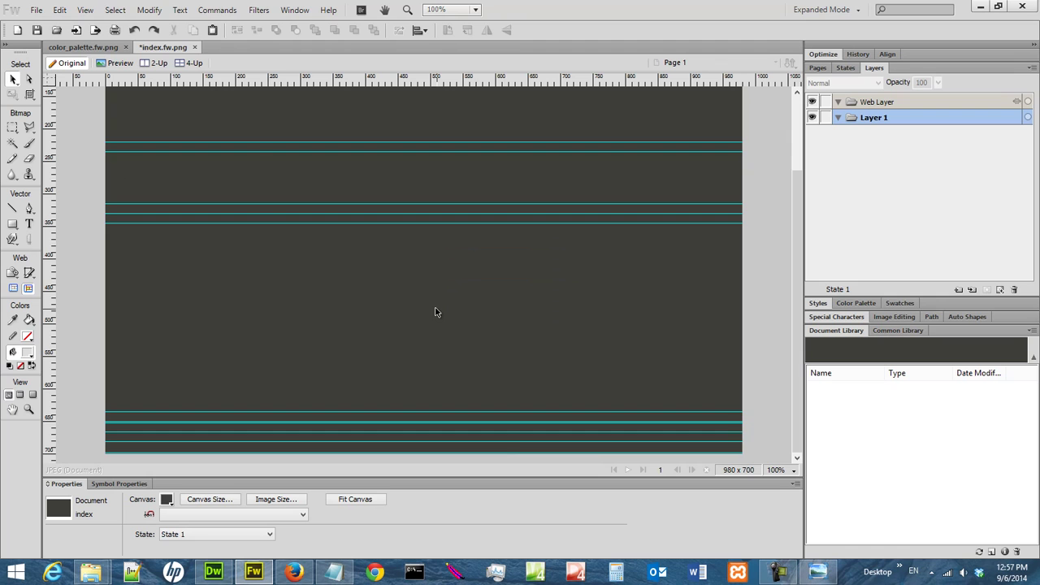
click(85, 10)
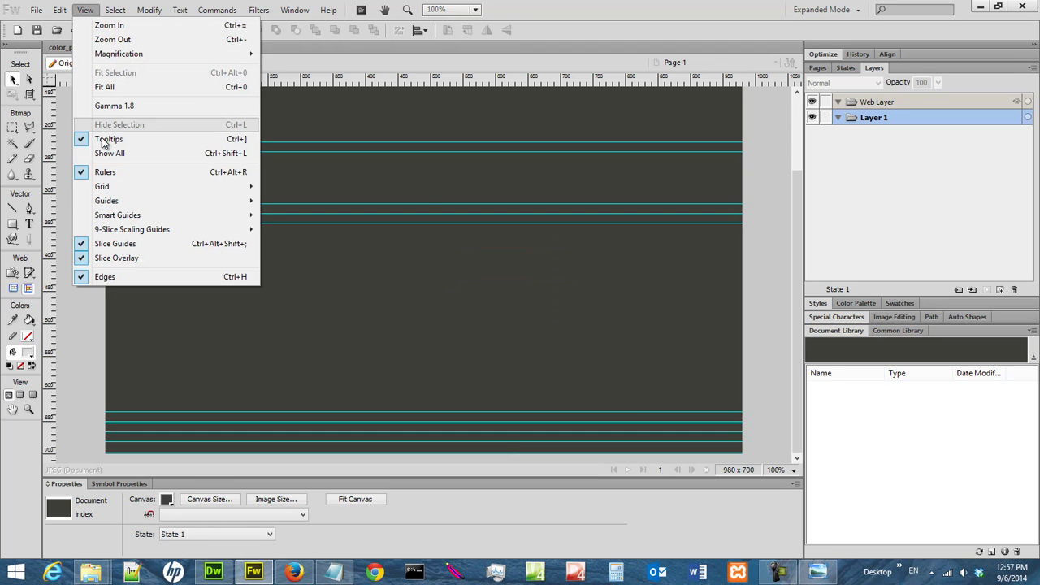
mouse_move(119, 203)
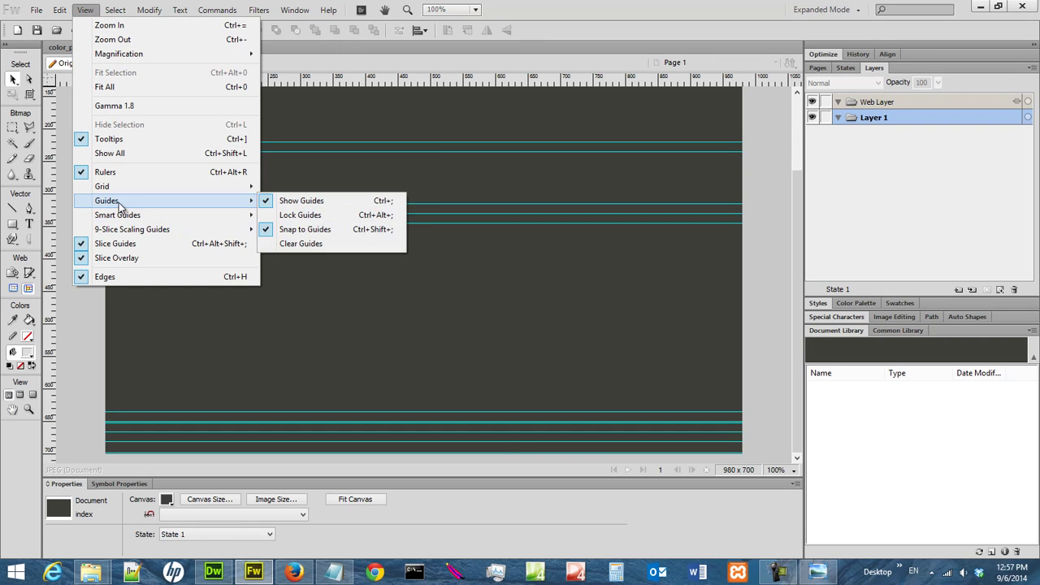
click(563, 11)
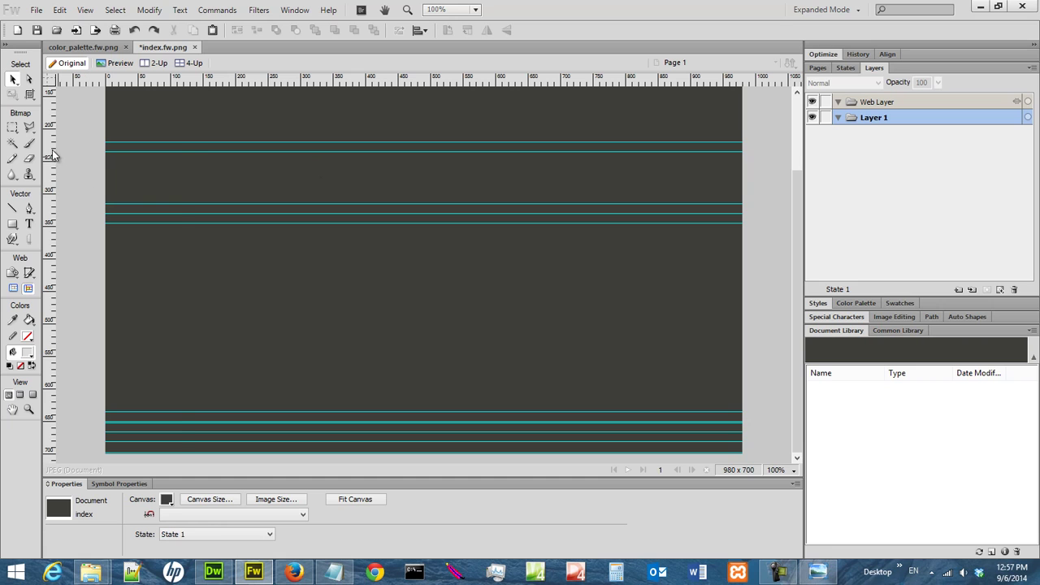
drag(52, 150, 13, 200)
Step: Recheck the sketch's top measurements in Photo Viewer, then save index.fw.png in Fireworks
click(818, 573)
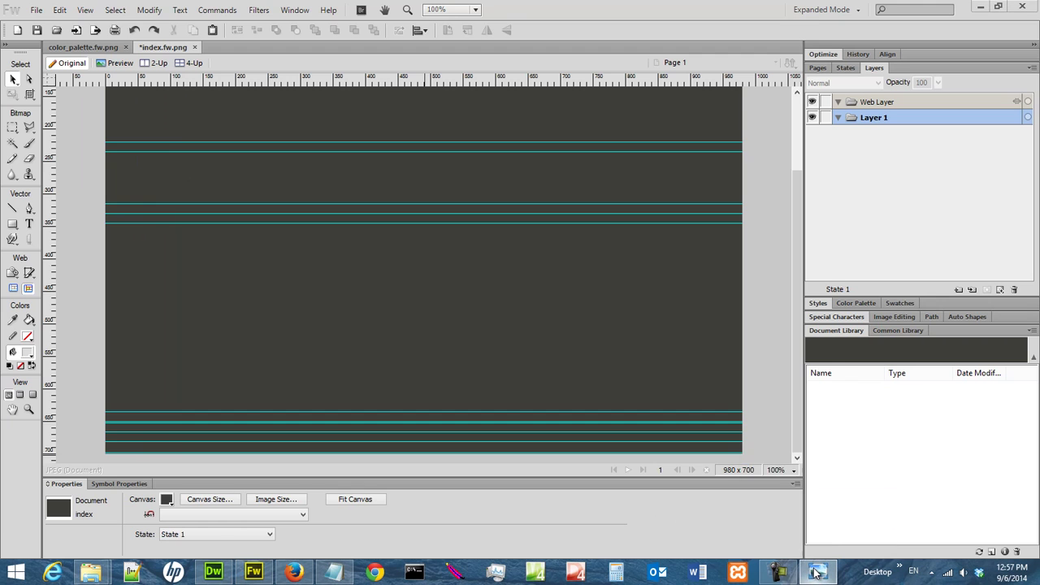
mouse_move(331, 163)
mouse_down()
mouse_move(321, 335)
mouse_move(314, 216)
mouse_up()
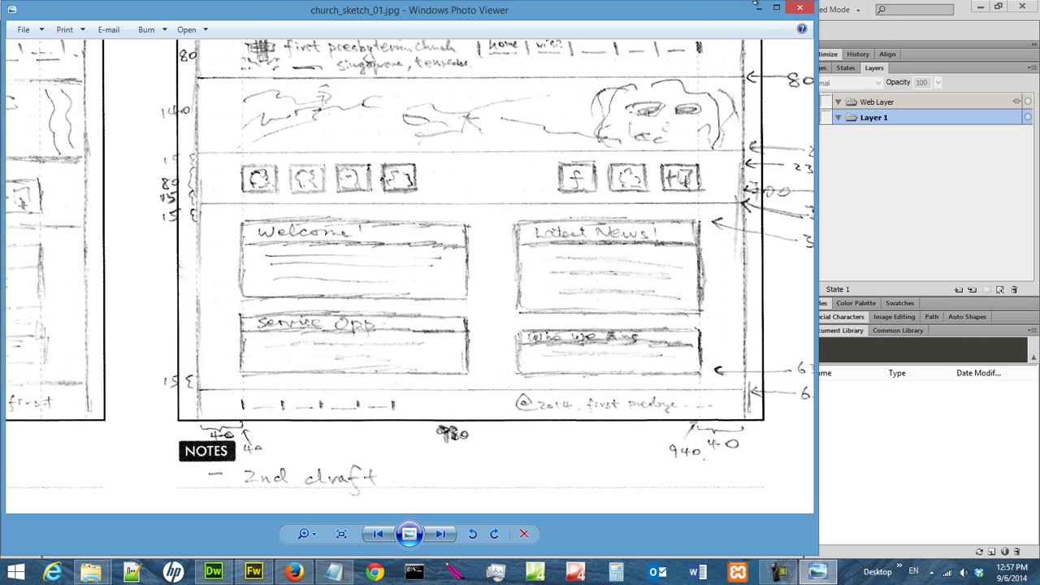
click(760, 9)
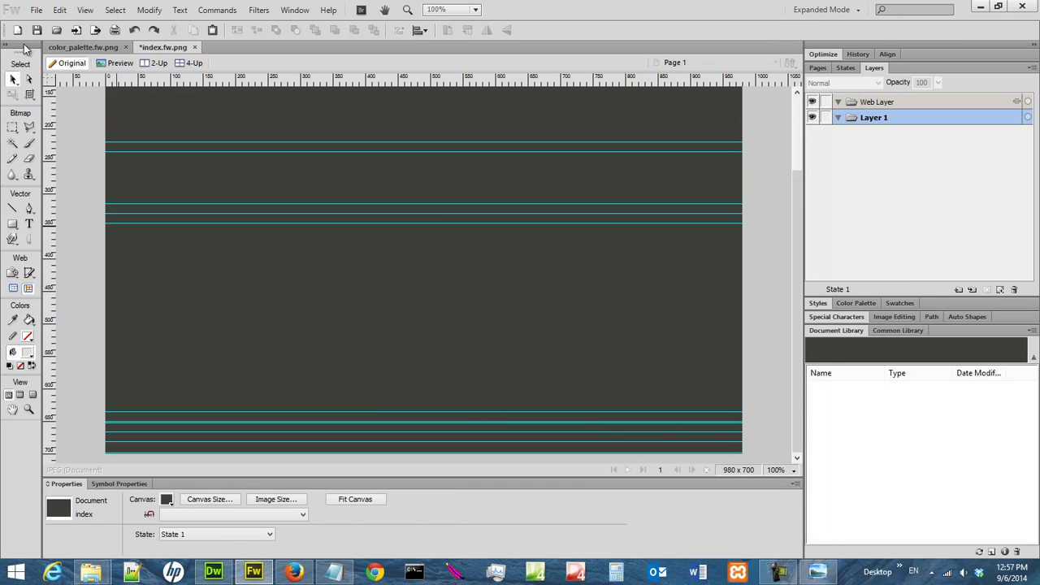
click(36, 30)
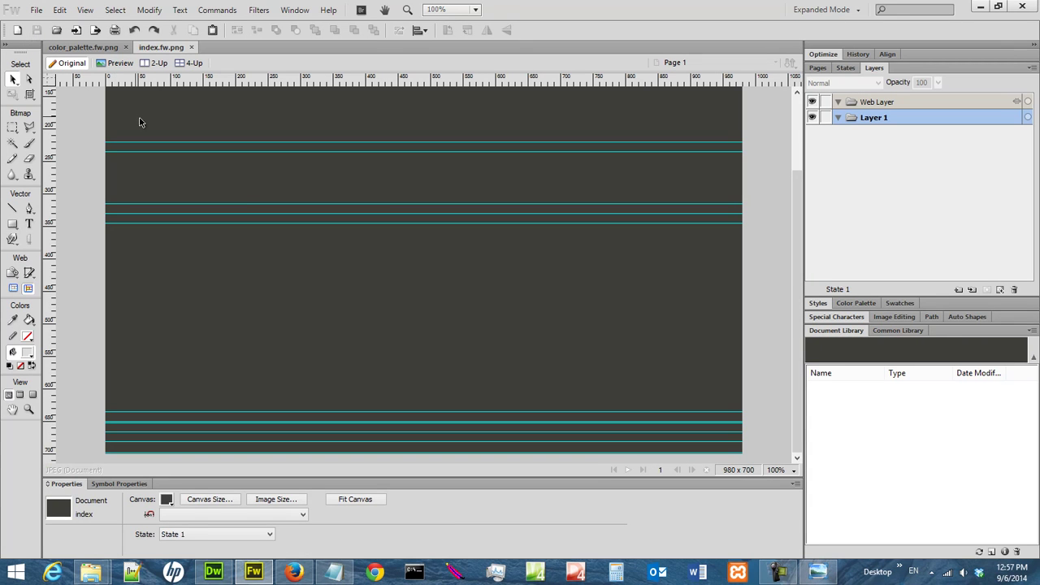